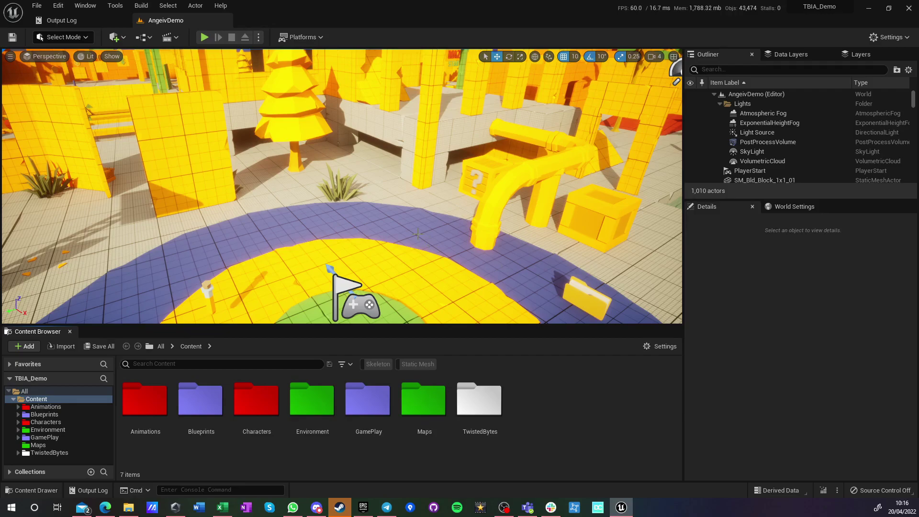
pyautogui.moveTo(369, 259); pyautogui.dragTo(310, 186, button='right')
pyautogui.press('s')
pyautogui.press('s')
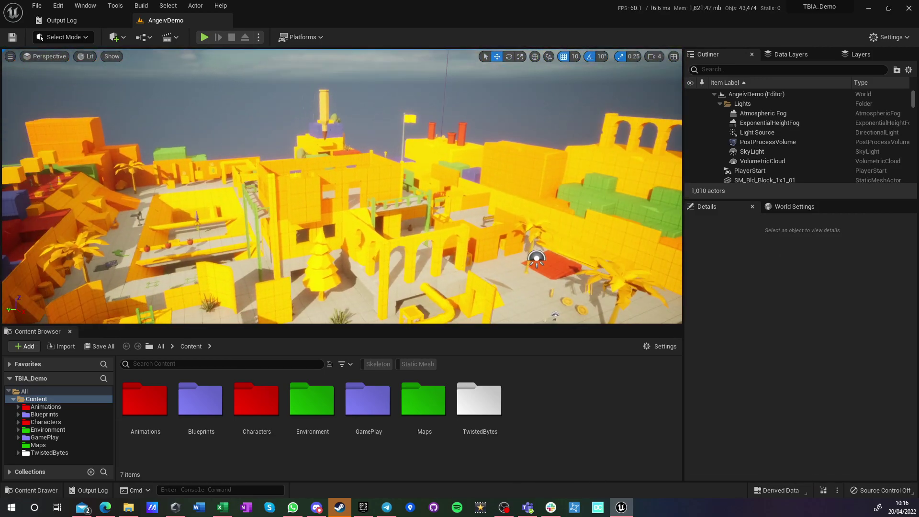
pyautogui.moveTo(311, 263)
pyautogui.mouseDown(button='right')
pyautogui.moveTo(388, 249)
pyautogui.moveTo(364, 251)
pyautogui.moveTo(335, 280)
pyautogui.moveTo(349, 280)
pyautogui.moveTo(352, 297)
pyautogui.moveTo(371, 295)
pyautogui.moveTo(371, 282)
pyautogui.moveTo(316, 298)
pyautogui.moveTo(360, 297)
pyautogui.mouseUp(button='right')
pyautogui.press('s')
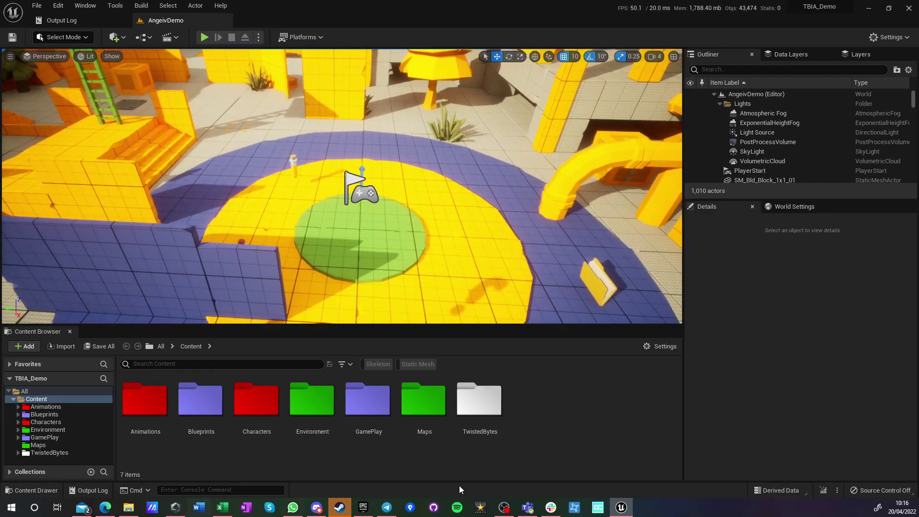
pyautogui.moveTo(418, 198)
pyautogui.mouseDown(button='right')
pyautogui.moveTo(420, 232)
pyautogui.moveTo(431, 217)
pyautogui.moveTo(424, 199)
pyautogui.moveTo(433, 201)
pyautogui.moveTo(424, 199)
pyautogui.moveTo(436, 197)
pyautogui.moveTo(412, 212)
pyautogui.mouseUp(button='right')
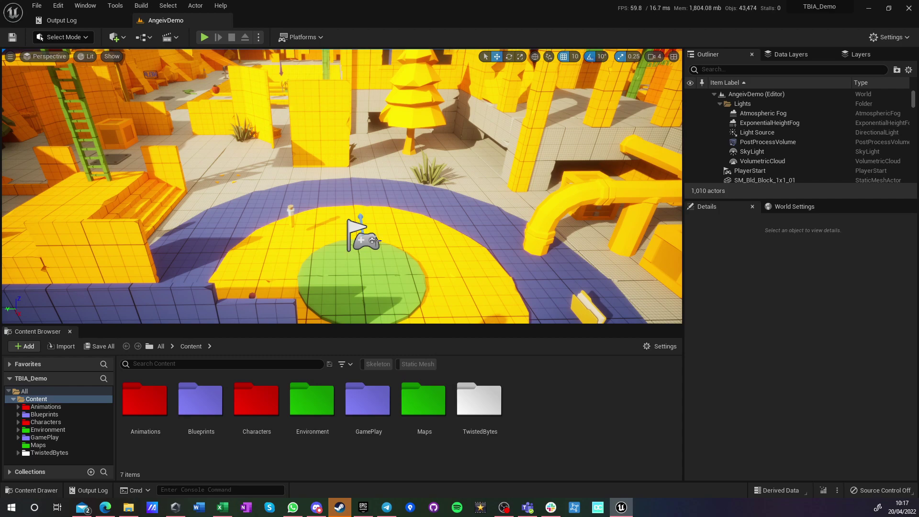
# Locate the level's Default Pawn Class asset through World Settings and open the BP_SimpleCharacter blueprint
pyautogui.click(773, 208)
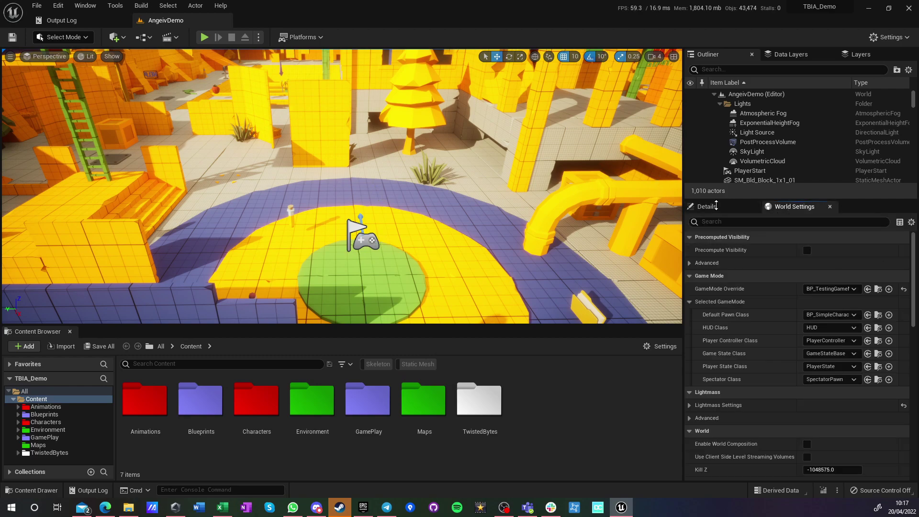
pyautogui.click(879, 315)
pyautogui.click(339, 420)
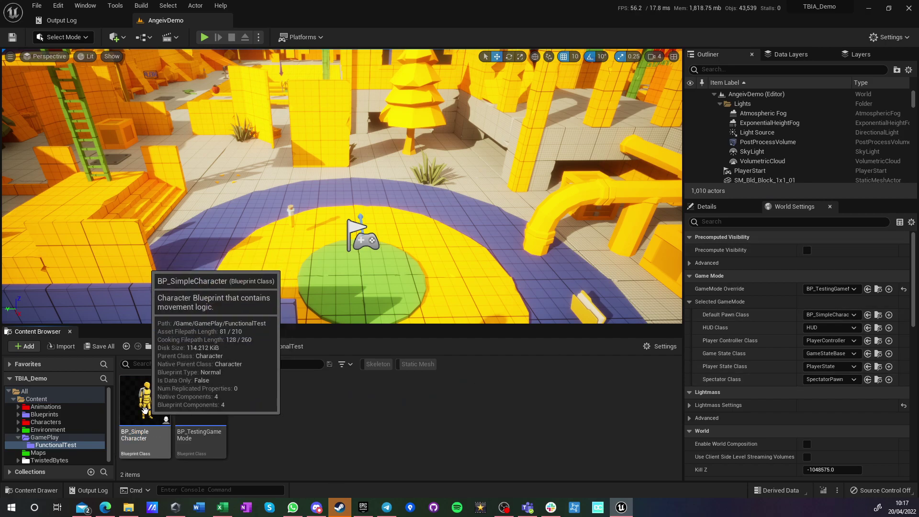
pyautogui.moveTo(145, 410); pyautogui.dragTo(235, 367)
pyautogui.doubleClick(145, 407)
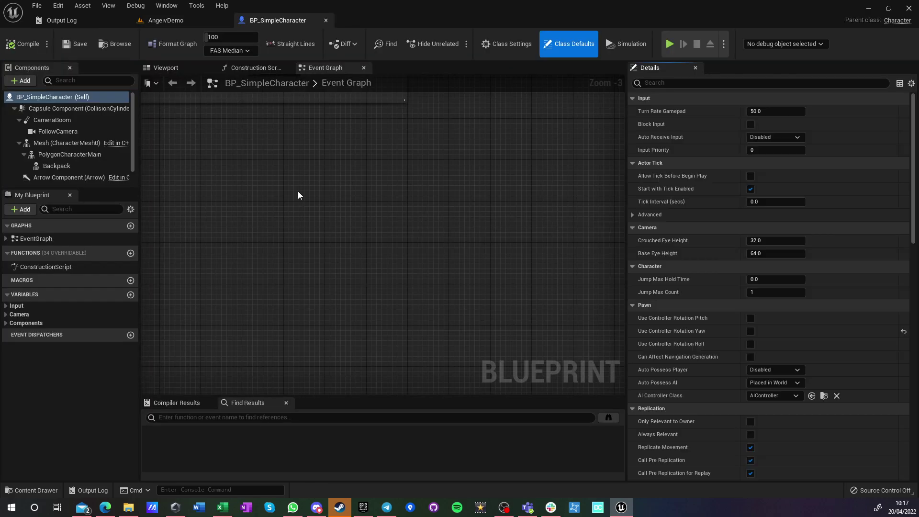
# Show the blueprint's 3D viewport and examine the character's overlapping meshes up close
pyautogui.click(164, 71)
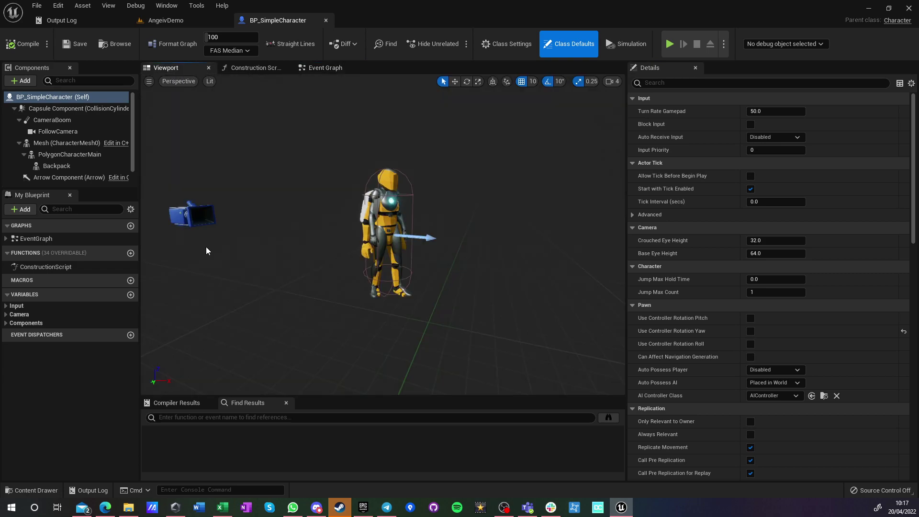
pyautogui.moveTo(365, 243); pyautogui.dragTo(397, 271, button='right')
pyautogui.press('w')
pyautogui.press('w')
pyautogui.press('s')
pyautogui.press('a')
pyautogui.press('w')
pyautogui.moveTo(255, 363); pyautogui.dragTo(255, 339, button='right')
pyautogui.press('s')
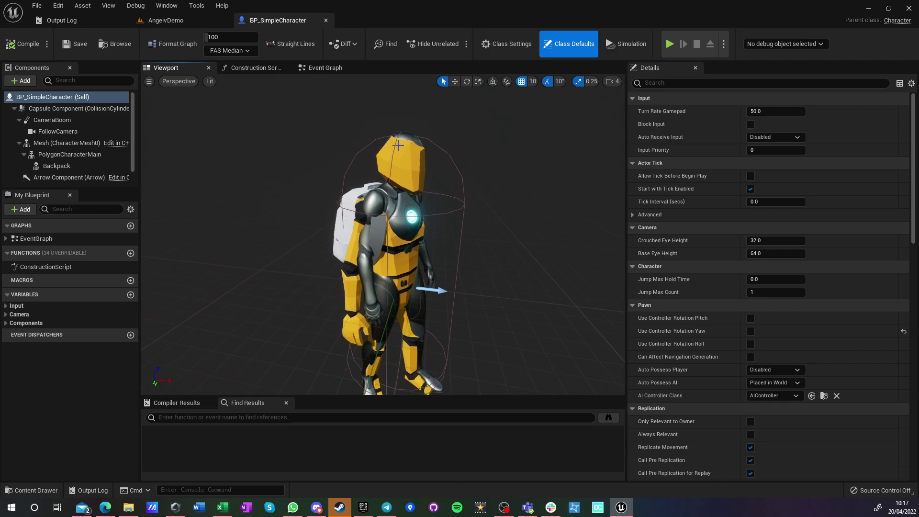
# Select the PolygonCharacterMain component and inspect its mesh on the character from the front
pyautogui.click(55, 155)
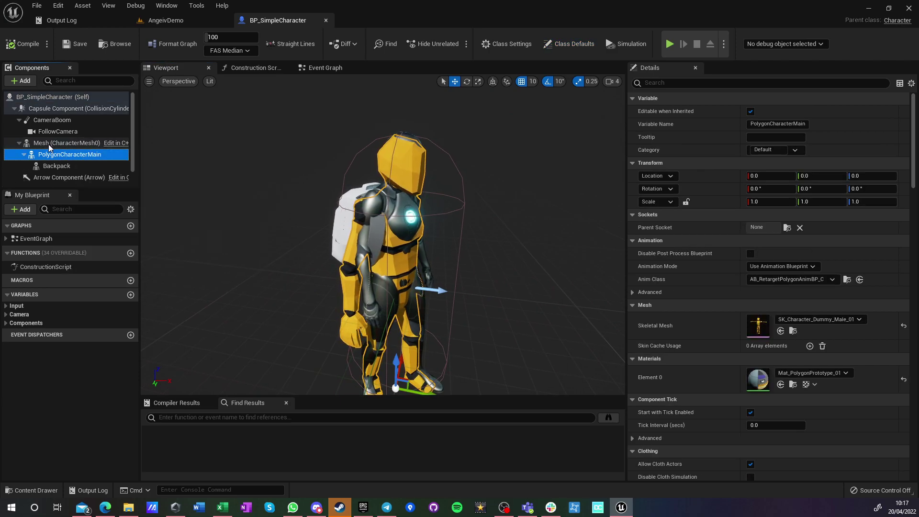
pyautogui.moveTo(306, 239); pyautogui.dragTo(253, 225, button='right')
pyautogui.press('w')
pyautogui.press('d')
pyautogui.press('w')
pyautogui.press('s')
pyautogui.press('w')
pyautogui.press('s')
pyautogui.press('w')
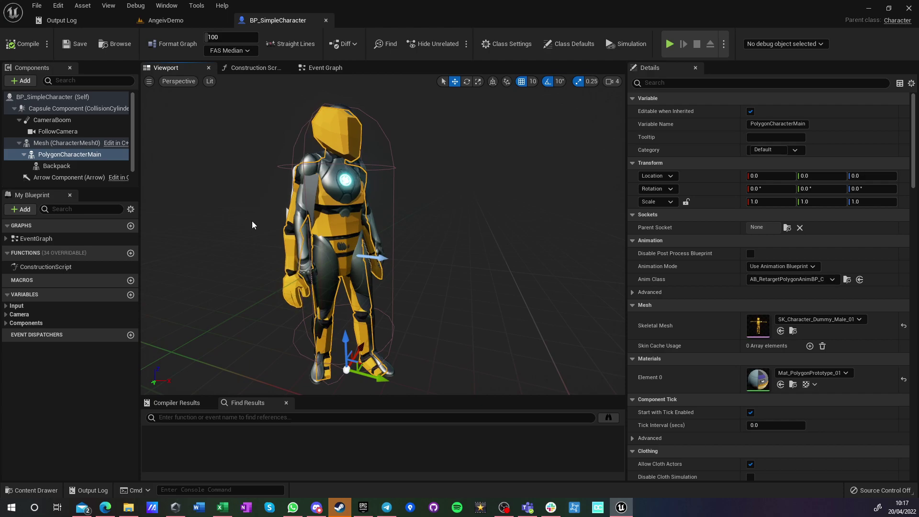
# Select the inherited Mesh component and filter its properties by "hidd" to check Hidden in Game, then clear the filter
pyautogui.click(56, 143)
pyautogui.scroll(-3, 766, 311)
pyautogui.scroll(-4, 769, 325)
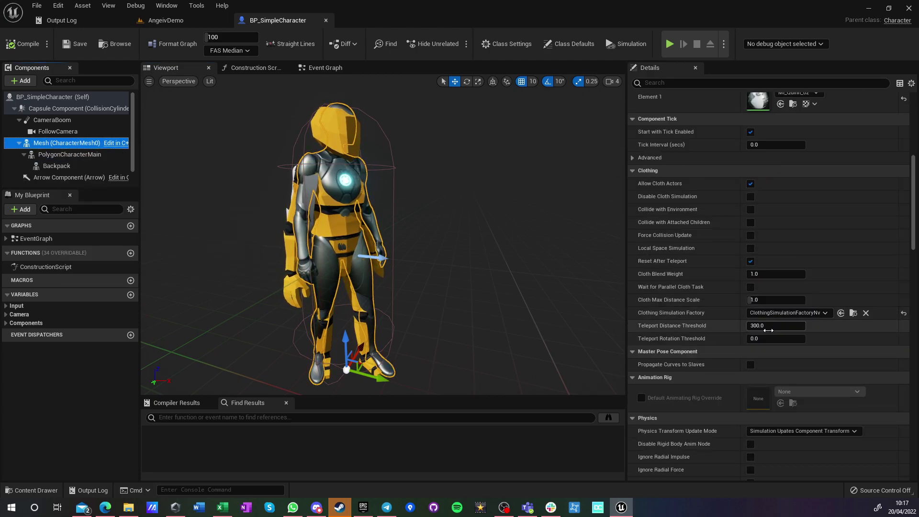
pyautogui.click(680, 82)
pyautogui.write('hidd')
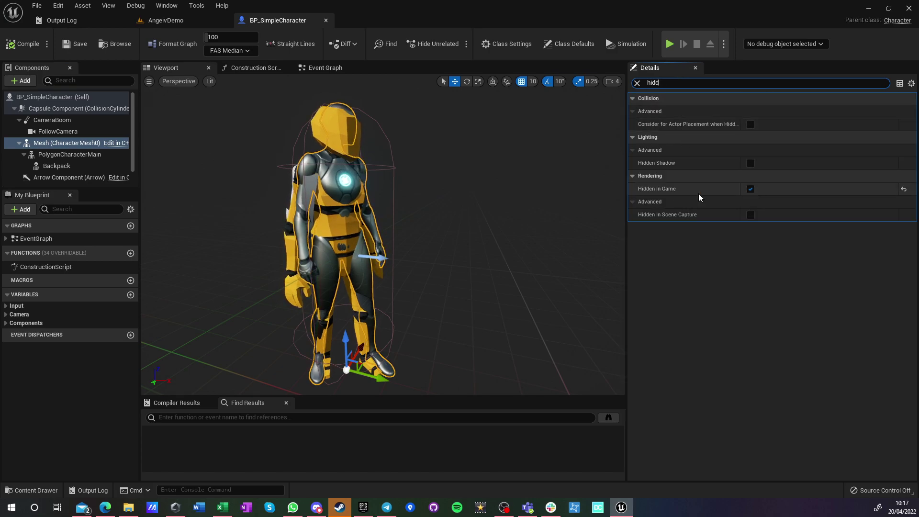
pyautogui.moveTo(664, 84); pyautogui.dragTo(632, 118)
pyautogui.press('BackSpace')
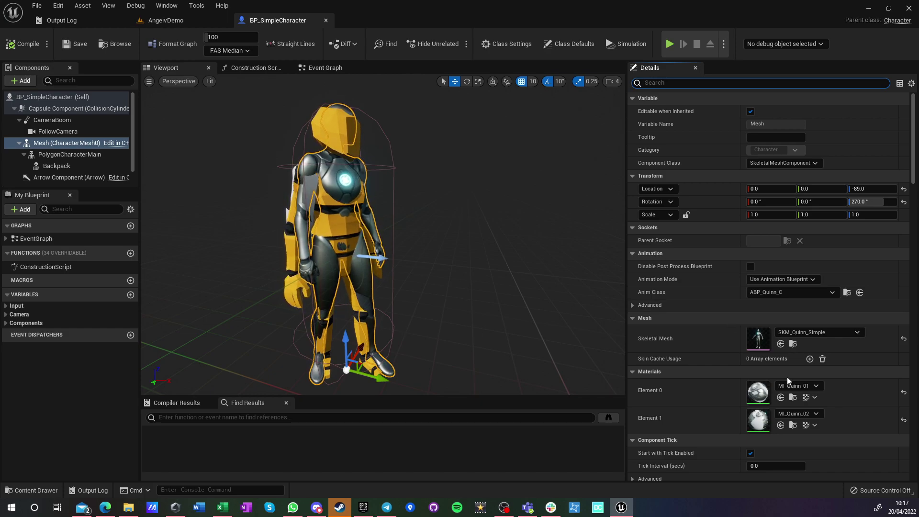
# Review the inherited Mesh component's rendering and optimization properties, including Visibility Based Anim Tick Option
pyautogui.scroll(-15, 787, 378)
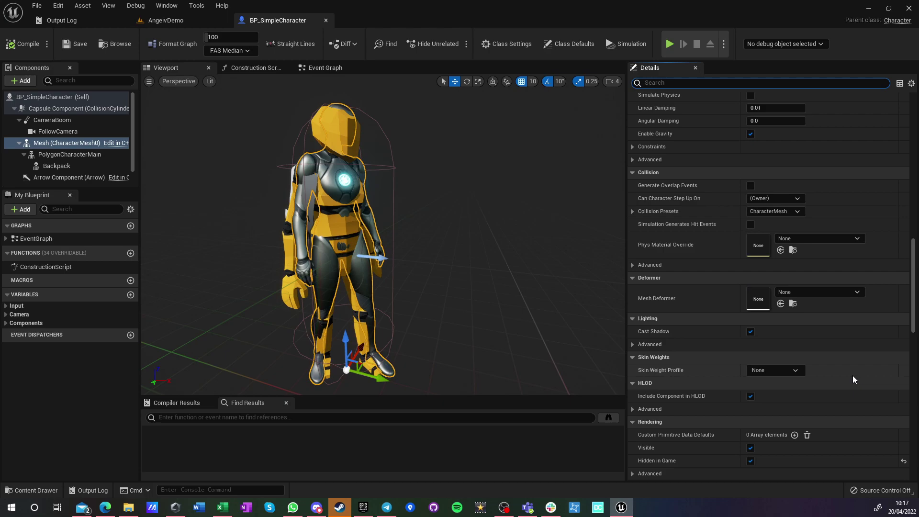
pyautogui.scroll(-10, 852, 378)
pyautogui.scroll(-12, 845, 383)
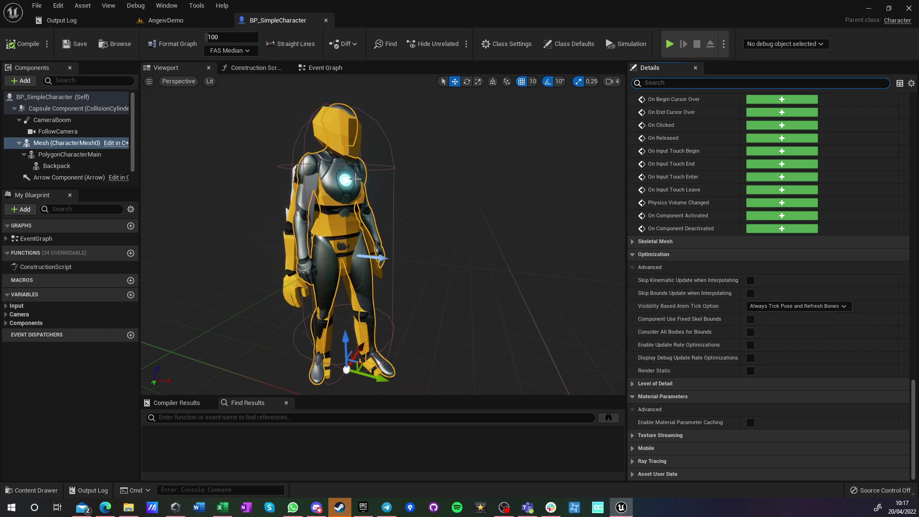
pyautogui.click(85, 144)
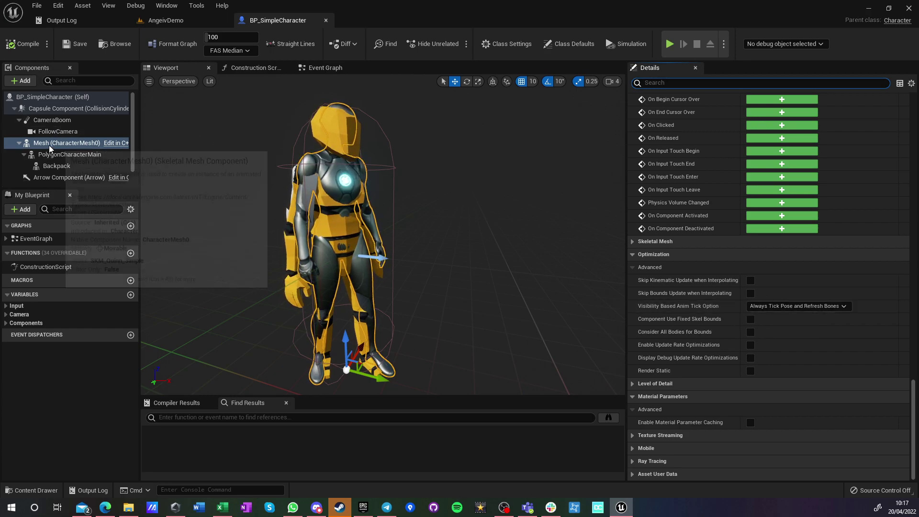
pyautogui.moveTo(912, 429); pyautogui.dragTo(908, 138)
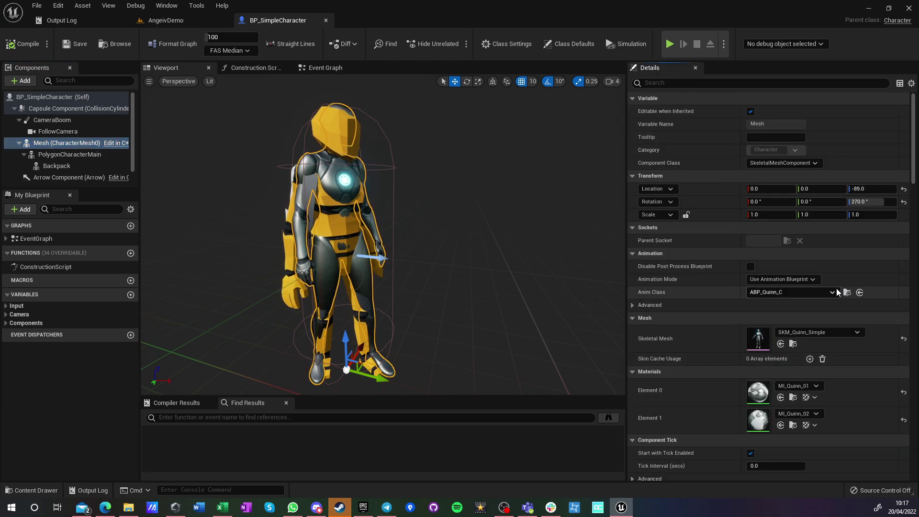
# Find the PolygonCharacterMain component's Anim Class asset and open the AB_RetargetPolygonAnimBP animation blueprint
pyautogui.click(70, 154)
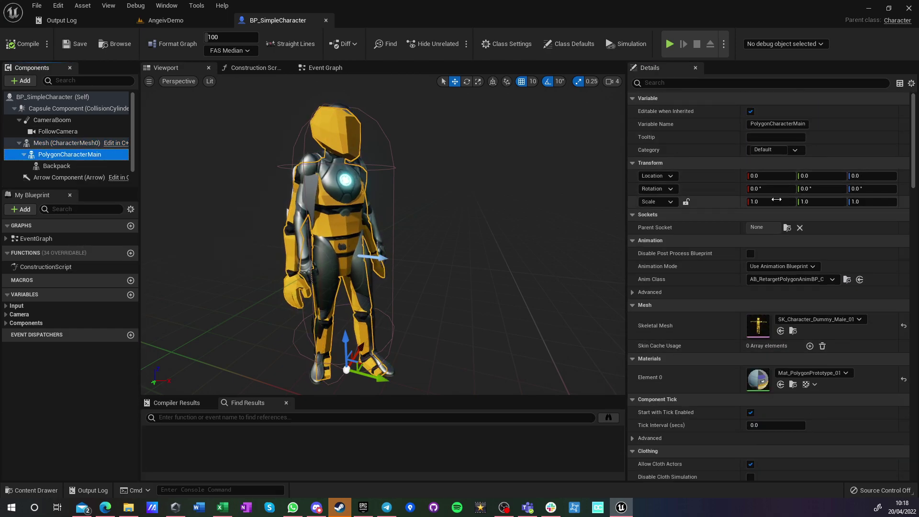
pyautogui.click(847, 279)
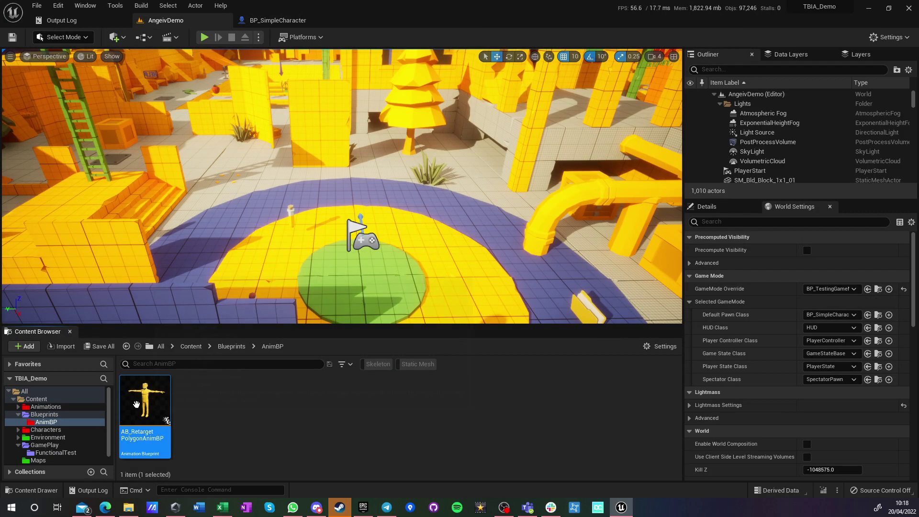
pyautogui.doubleClick(136, 404)
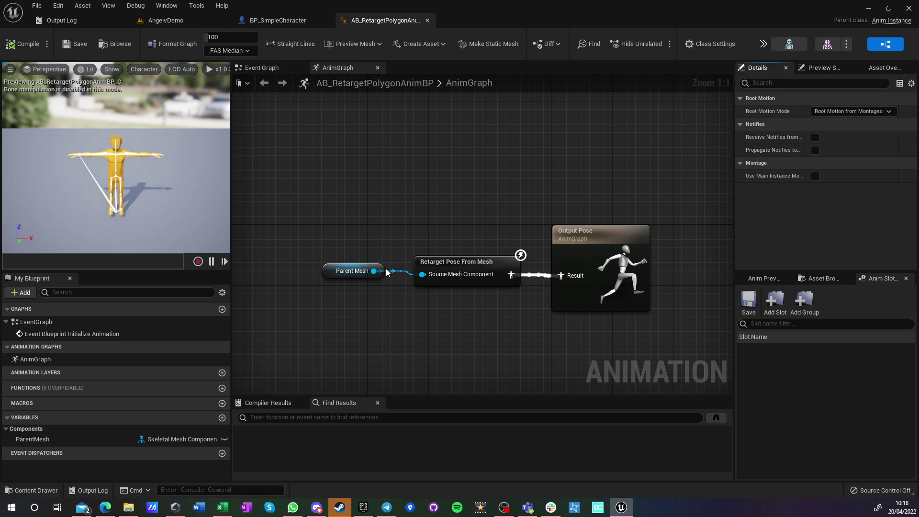
# Delete the Parent Mesh node from the AnimGraph and select the Retarget Pose From Mesh node to show its settings
pyautogui.click(354, 271)
pyautogui.press('Delete')
pyautogui.click(454, 262)
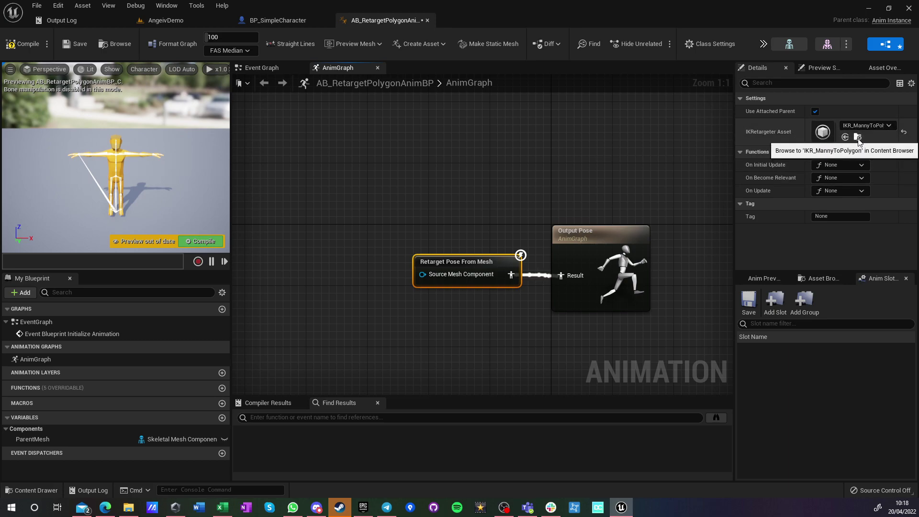
# Return to the AngeivDemo level and start playing it in fullscreen with control of the character
pyautogui.click(182, 21)
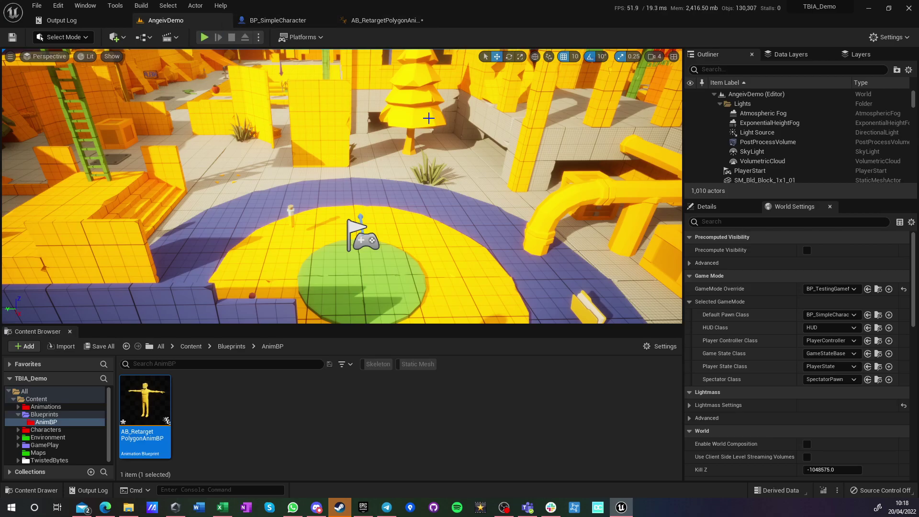
pyautogui.click(204, 38)
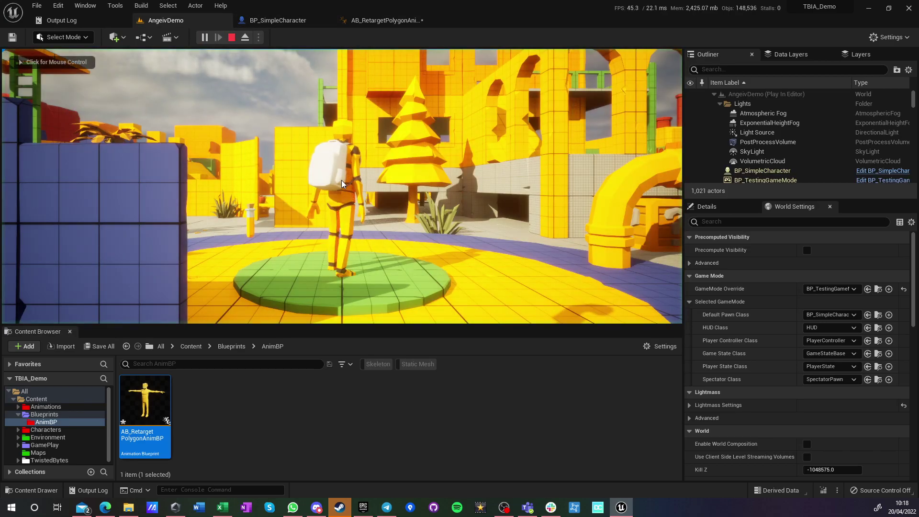
pyautogui.hotkey('shift', 'F1')
pyautogui.press('F11')
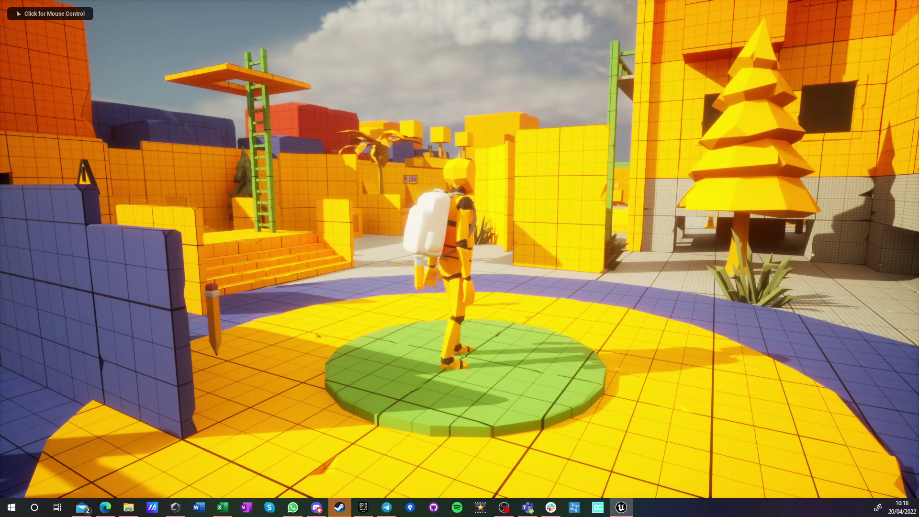
pyautogui.click(460, 259)
# Run the character through the level and jump to test the retargeted animations
pyautogui.press('d')
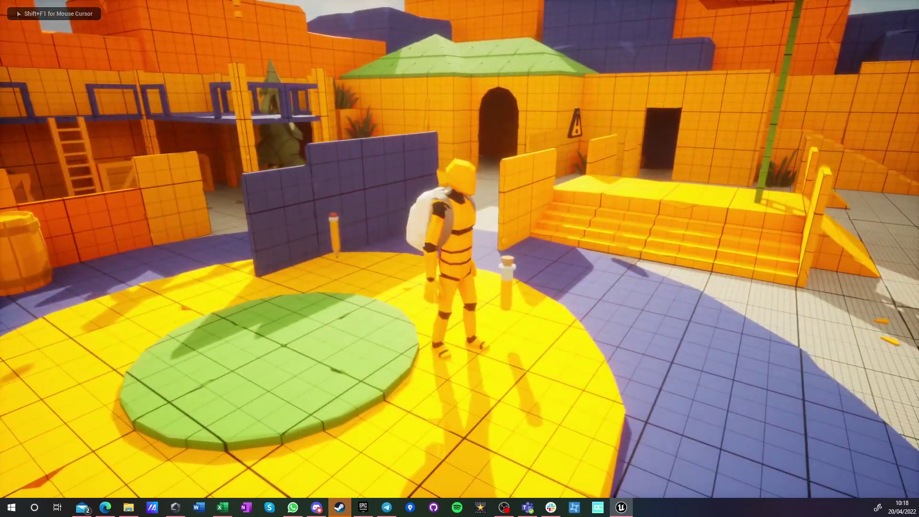
pyautogui.press('d')
pyautogui.press('w')
pyautogui.press('a')
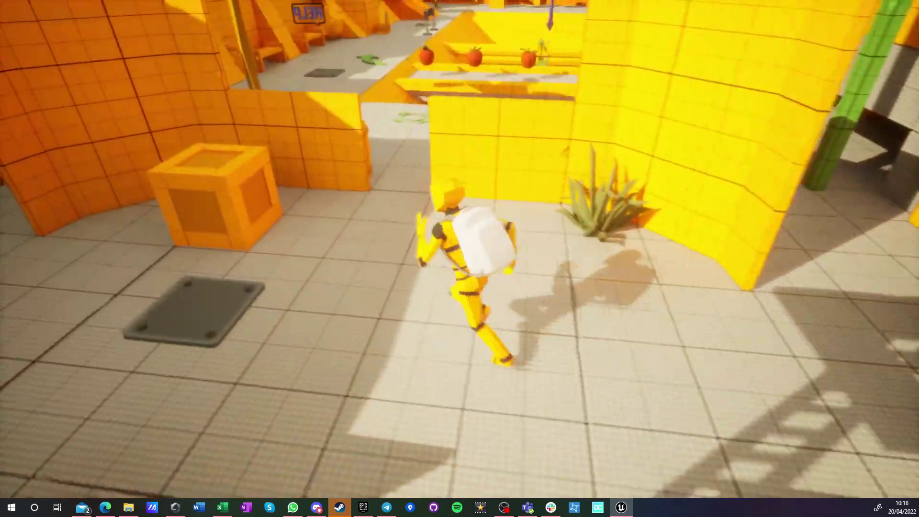
pyautogui.press('w')
pyautogui.press('d')
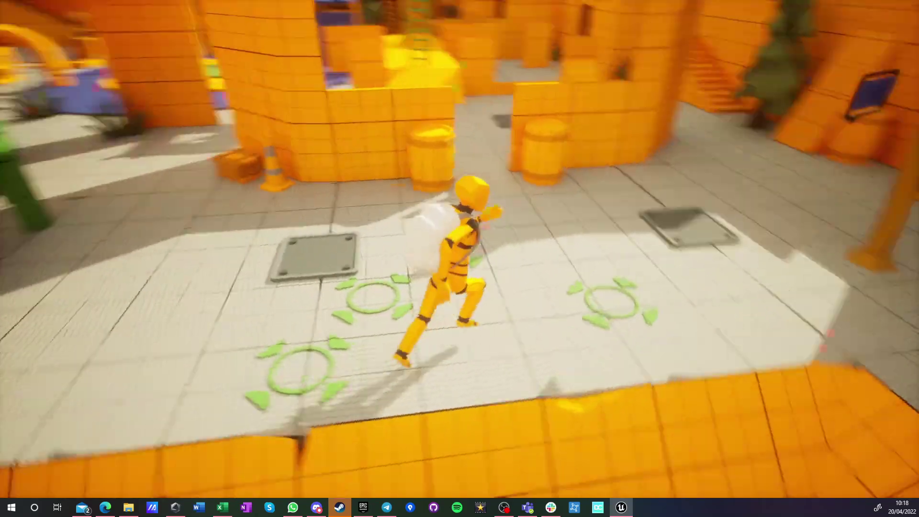
pyautogui.press('w')
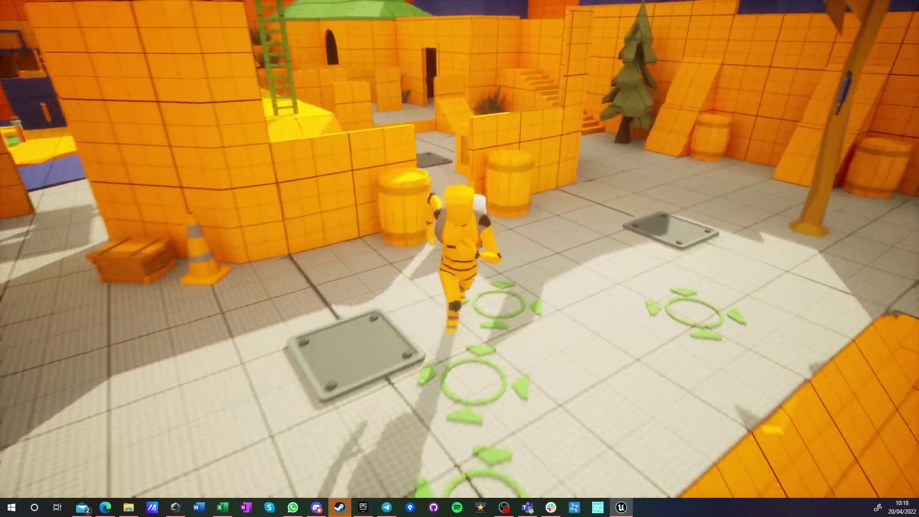
pyautogui.press('a')
pyautogui.press('d')
pyautogui.press('space')
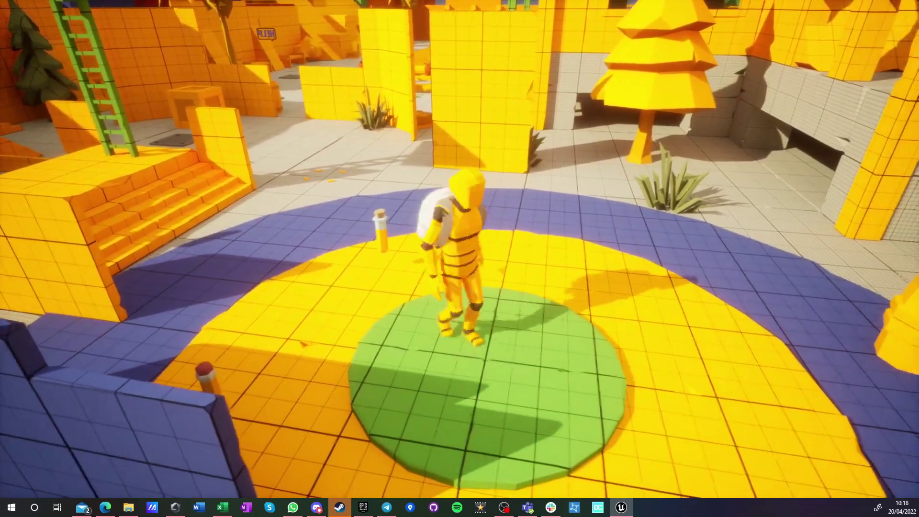
# Move the character back and forth around the green start circle, then stop the play session and leave fullscreen
pyautogui.press('d')
pyautogui.press('w')
pyautogui.press('d')
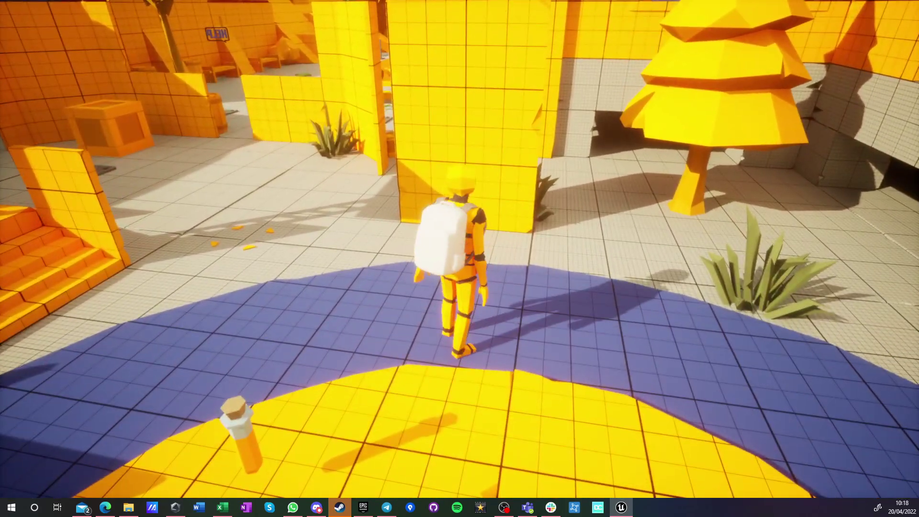
pyautogui.press('a')
pyautogui.press('s')
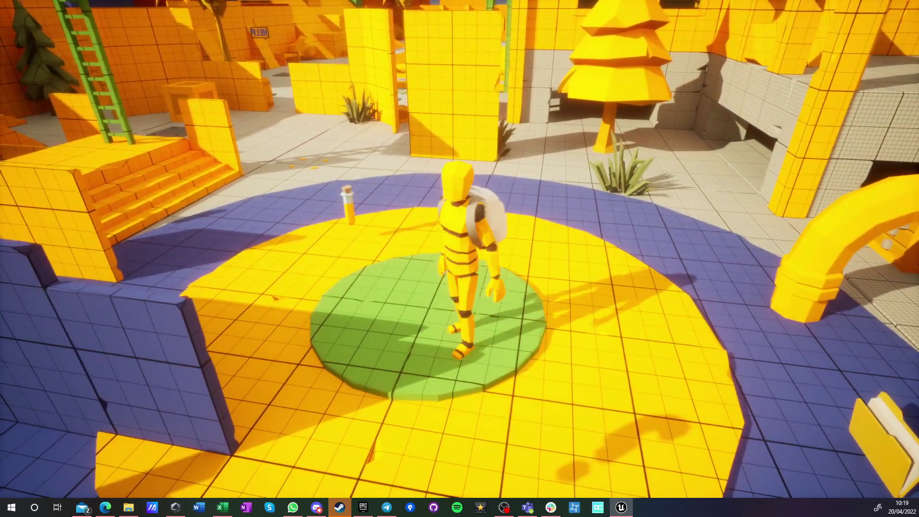
pyautogui.press('w')
pyautogui.press('d')
pyautogui.press('w')
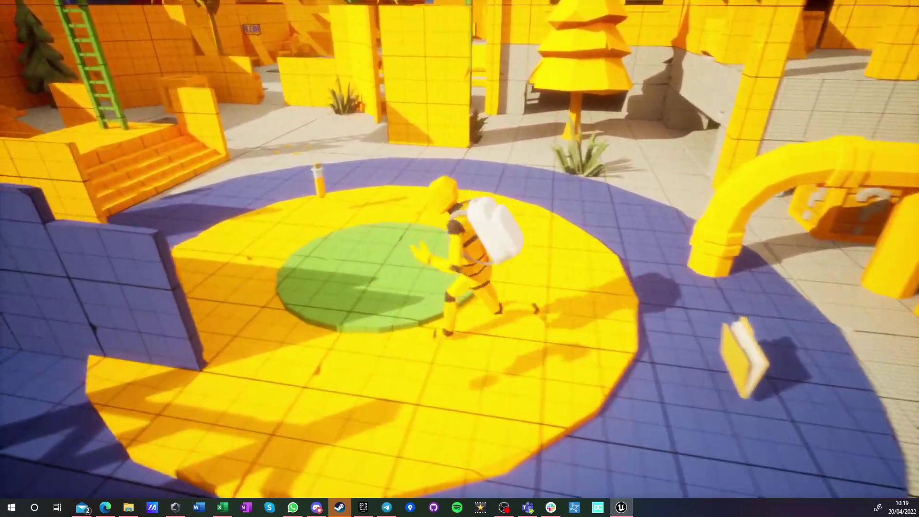
pyautogui.press('Escape')
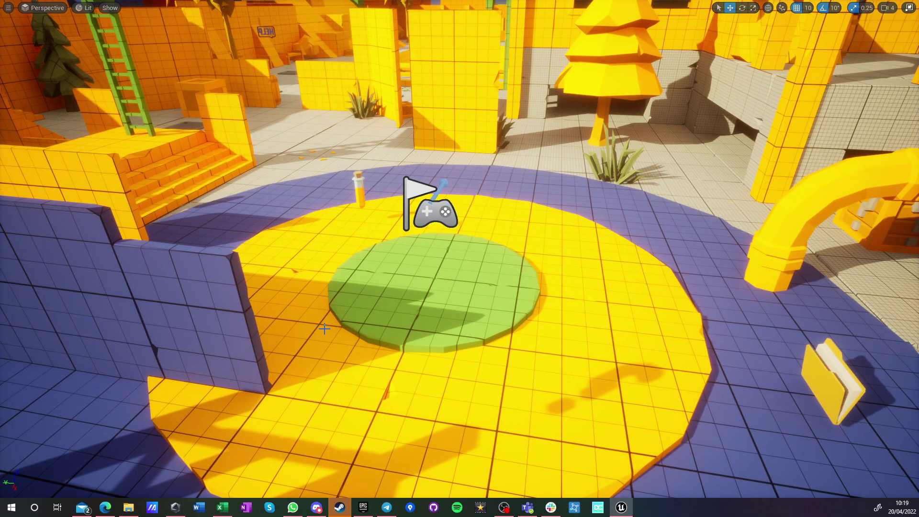
pyautogui.press('F11')
# Go back to BP_SimpleCharacter and compare the settings of the Mesh (CharacterMesh0) and PolygonCharacterMain components
pyautogui.click(278, 20)
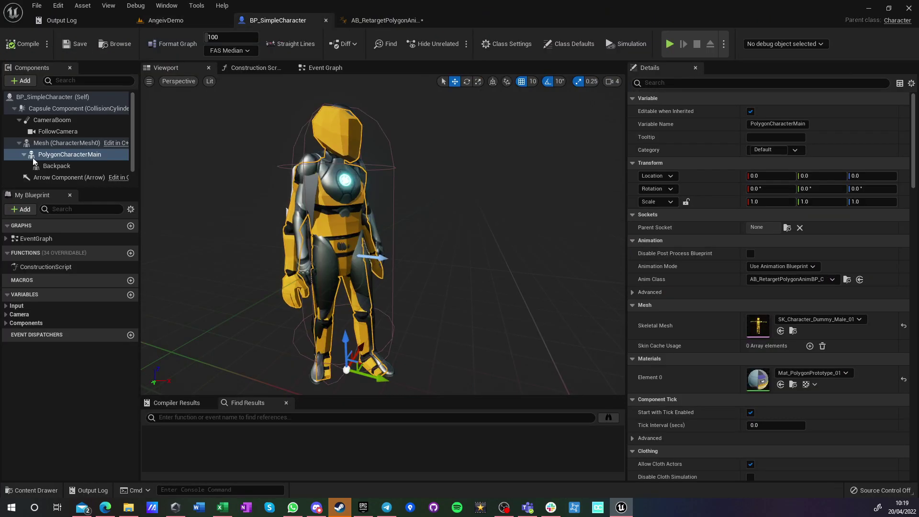
pyautogui.click(48, 144)
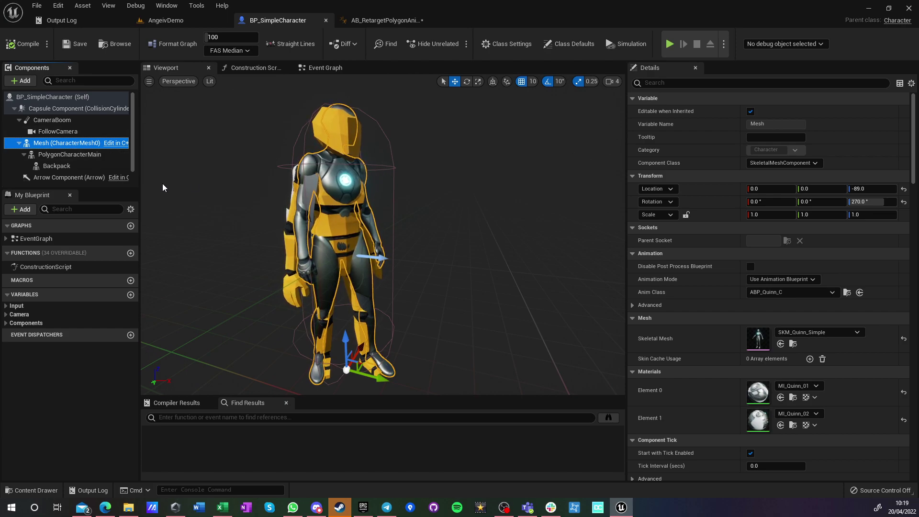
pyautogui.click(67, 154)
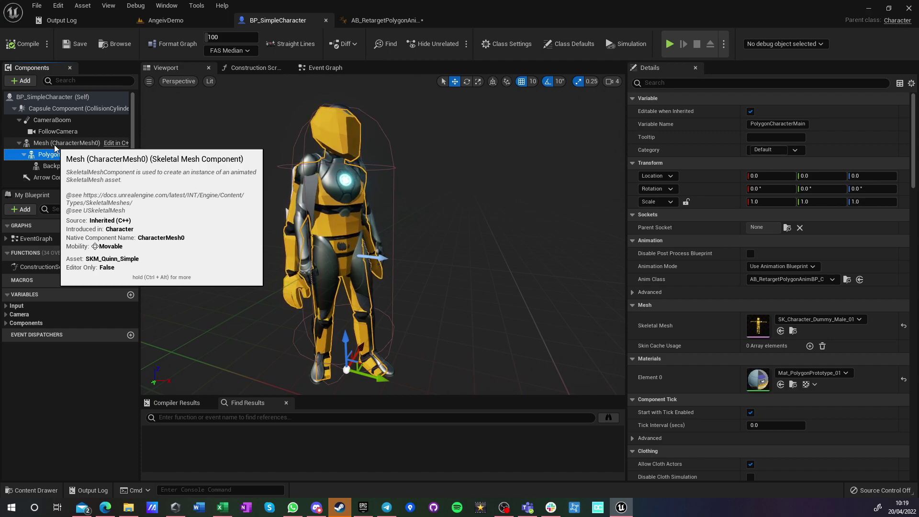
# From the retarget node in AB_RetargetPolygonAnimBP, locate its IK retargeter asset and open IKR_MannyToPolygon
pyautogui.click(384, 18)
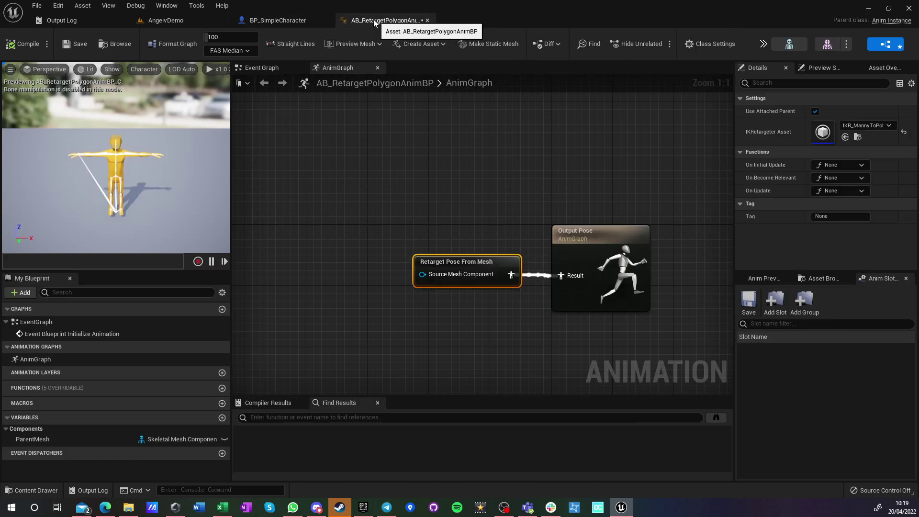
pyautogui.click(857, 137)
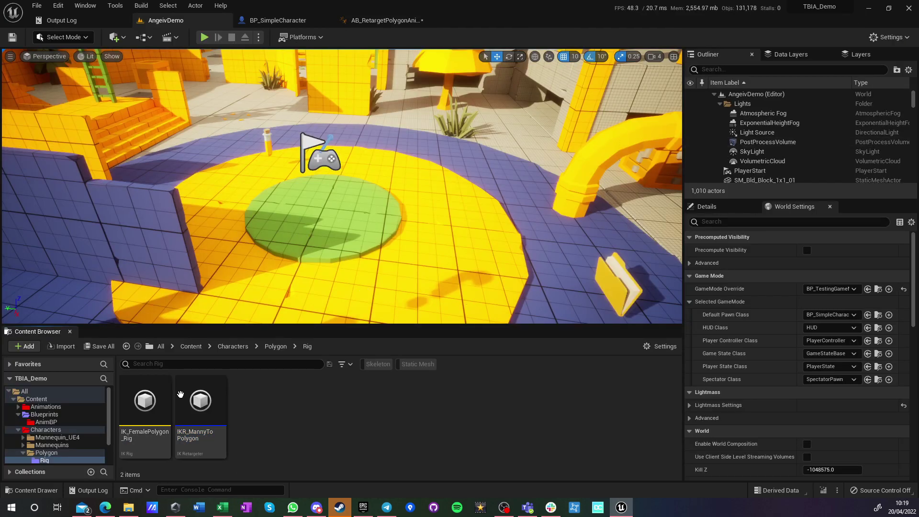
pyautogui.doubleClick(199, 400)
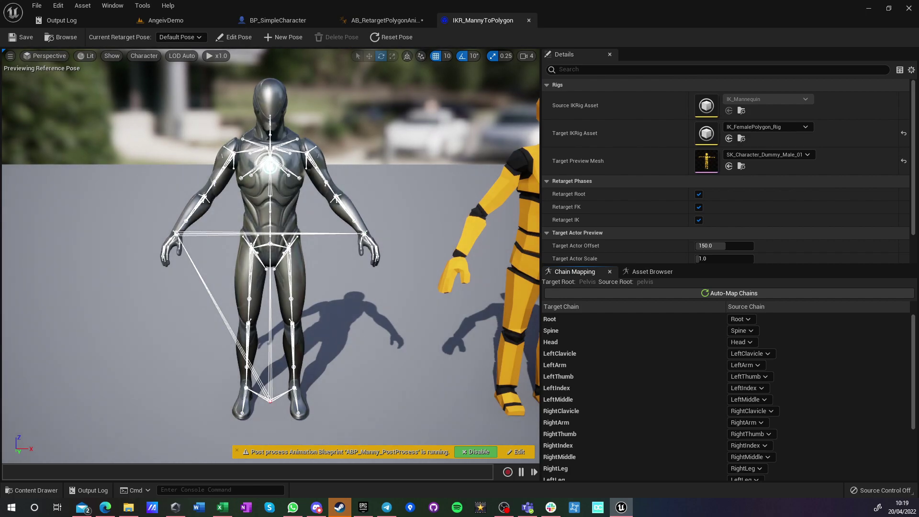
# Examine the source and target characters in the retargeter preview and read through the chain mapping list
pyautogui.moveTo(271, 256)
pyautogui.mouseDown(button='right')
pyautogui.moveTo(306, 253)
pyautogui.moveTo(256, 253)
pyautogui.moveTo(282, 256)
pyautogui.moveTo(273, 256)
pyautogui.mouseUp(button='right')
pyautogui.press('s')
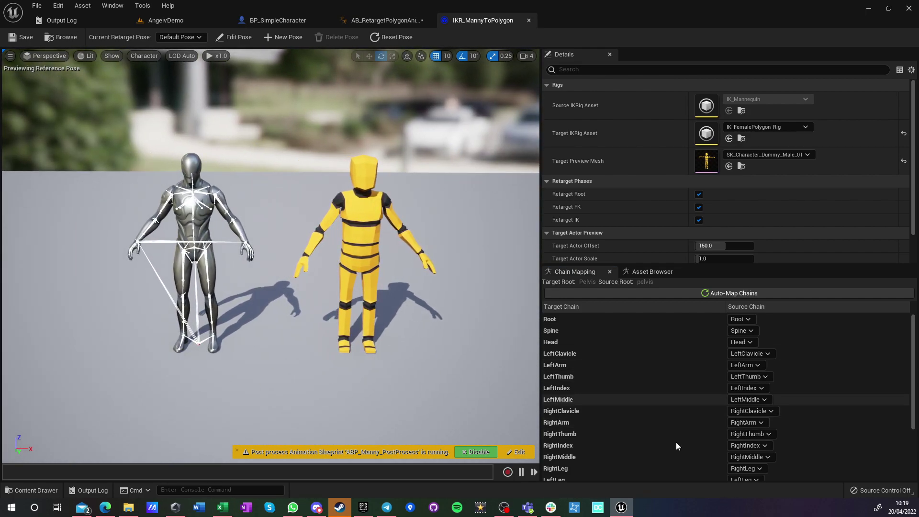
pyautogui.scroll(-3, 676, 446)
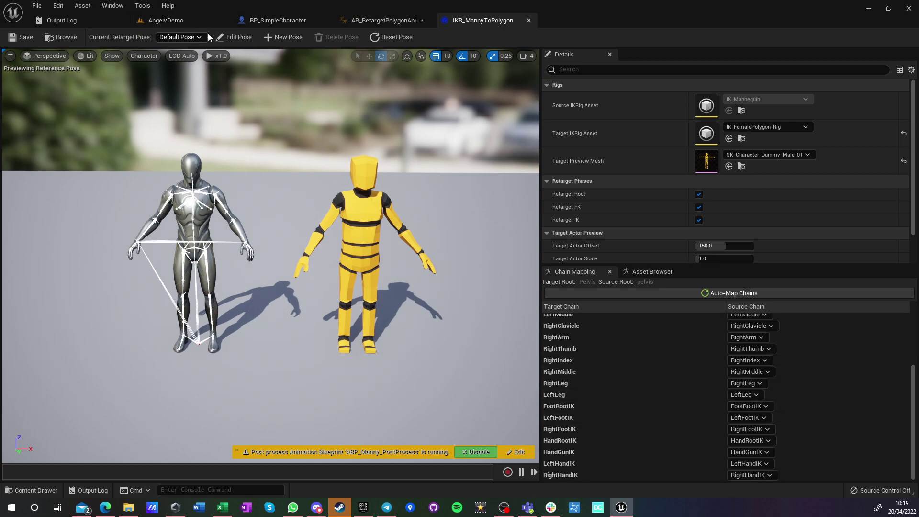
pyautogui.moveTo(249, 86); pyautogui.dragTo(268, 74, button='right')
pyautogui.press('w')
pyautogui.press('w')
pyautogui.press('s')
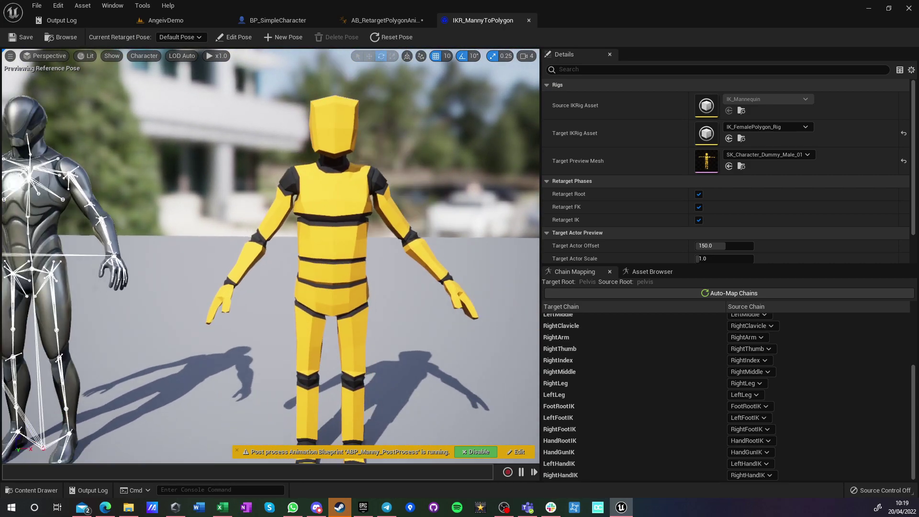
pyautogui.moveTo(279, 243); pyautogui.dragTo(291, 251, button='right')
pyautogui.press('s')
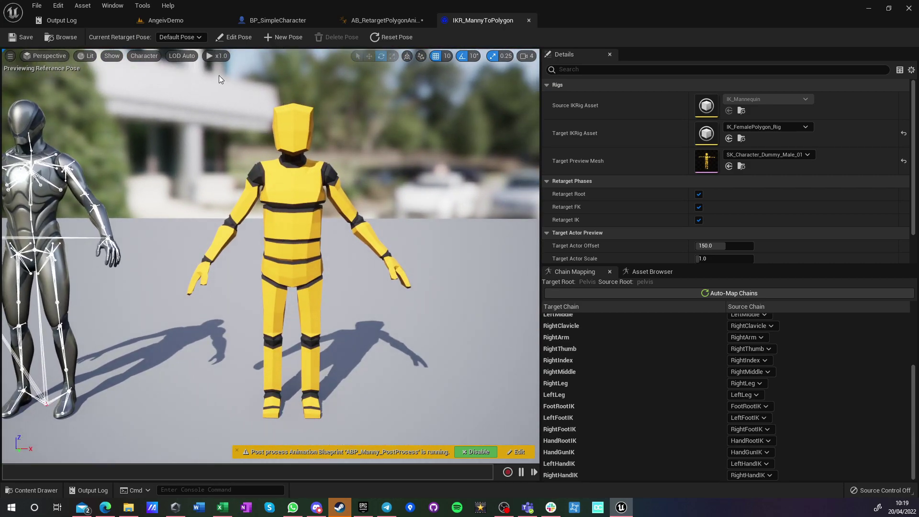
# Turn on retarget pose editing, compare the Polygon character's pose with the mannequin's, and turn pose editing off again
pyautogui.click(233, 37)
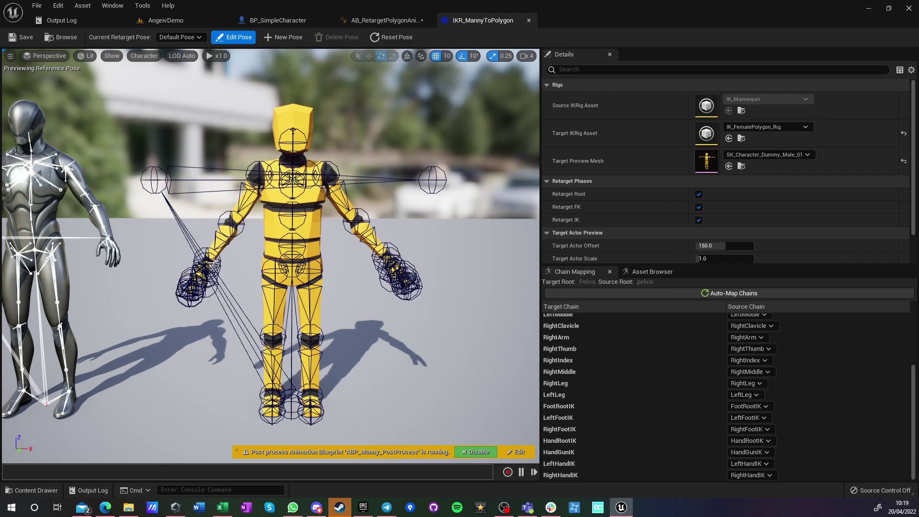
pyautogui.press('a')
pyautogui.moveTo(214, 262); pyautogui.dragTo(232, 266, button='right')
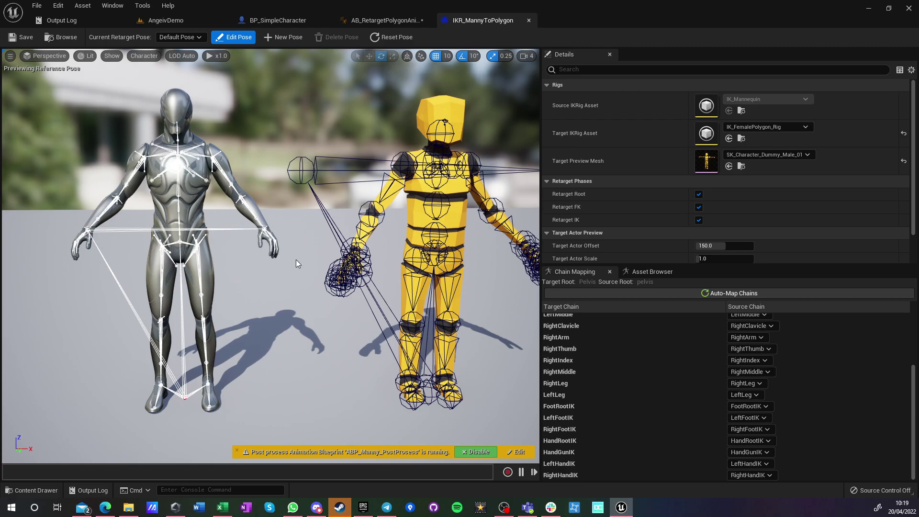
pyautogui.press('d')
pyautogui.moveTo(296, 261)
pyautogui.mouseDown(button='right')
pyautogui.moveTo(253, 258)
pyautogui.moveTo(278, 269)
pyautogui.moveTo(296, 263)
pyautogui.mouseUp(button='right')
pyautogui.press('a')
pyautogui.click(234, 38)
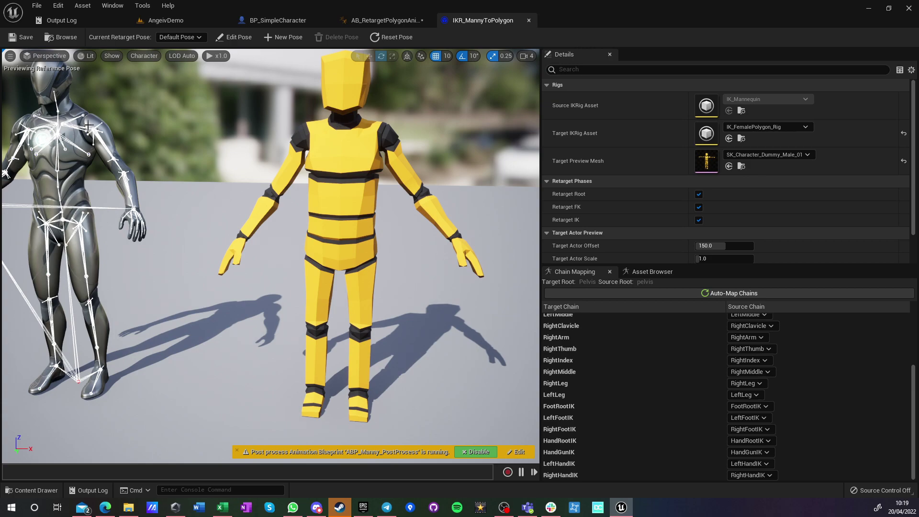
# Locate the retargeter's target IK rig in the project and open IK_FemalePolygon_Rig
pyautogui.moveTo(218, 294); pyautogui.dragTo(209, 314, button='right')
pyautogui.moveTo(220, 234); pyautogui.dragTo(220, 233, button='right')
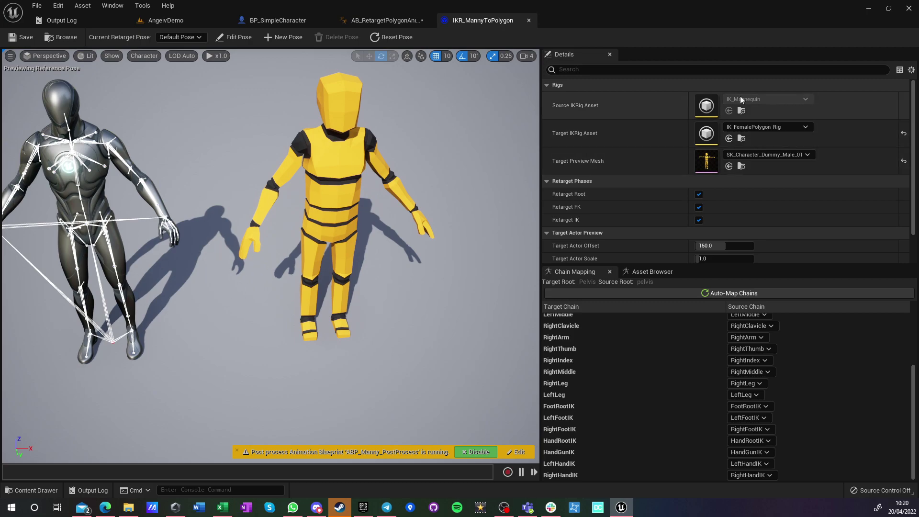
pyautogui.click(741, 139)
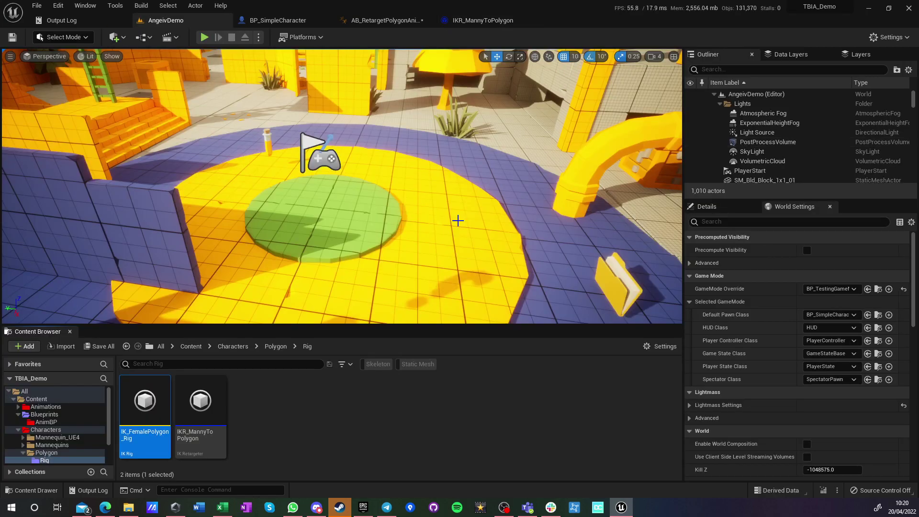
pyautogui.doubleClick(146, 415)
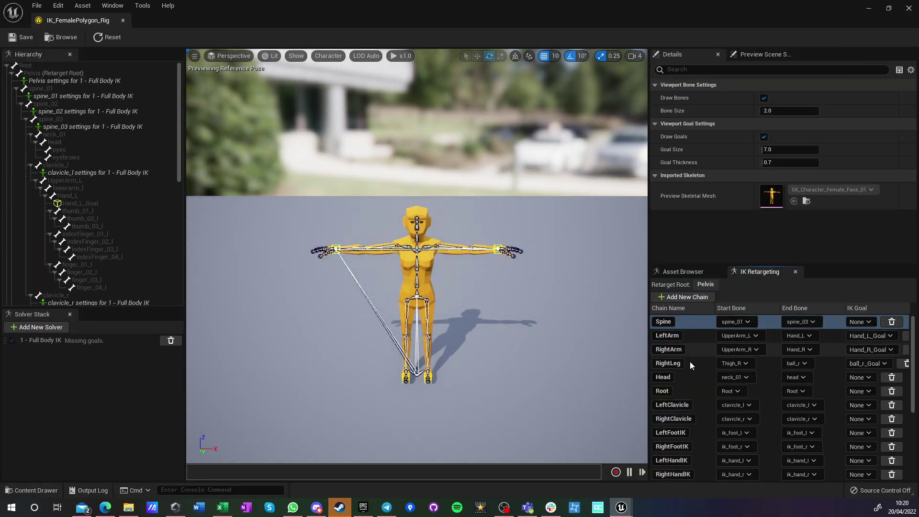
# Show the retarget root options for the Pelvis bone and read through the rig's list of retarget chains
pyautogui.click(35, 73)
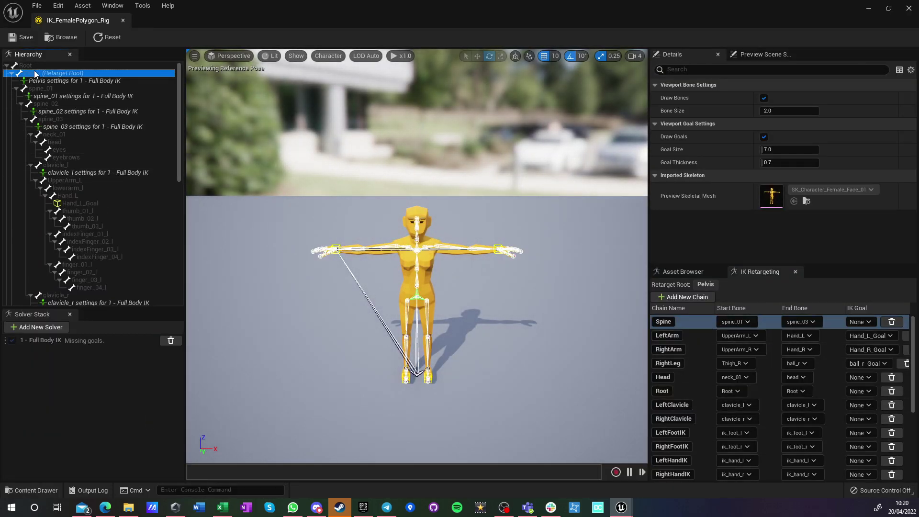
pyautogui.rightClick(35, 75)
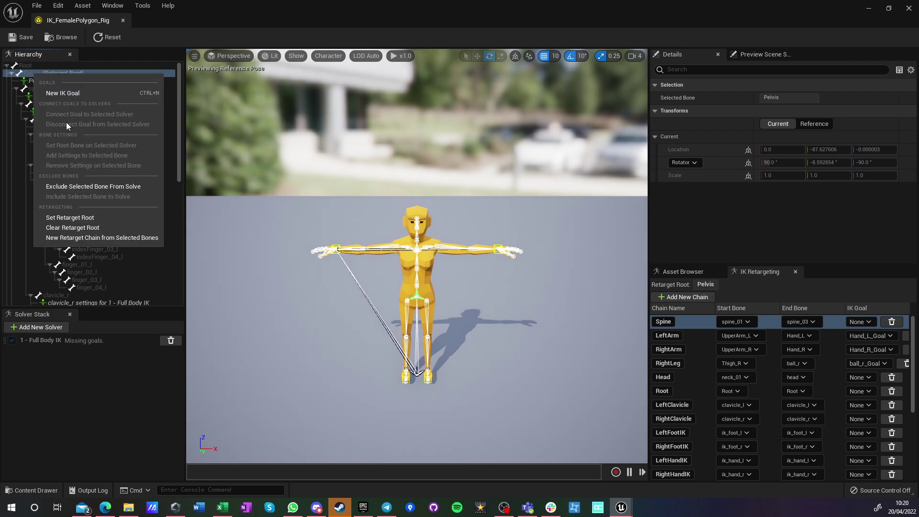
pyautogui.click(27, 73)
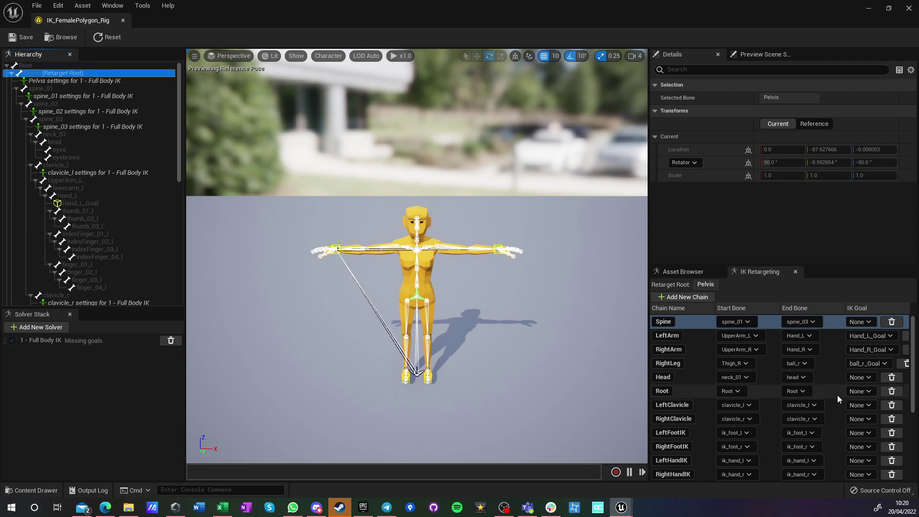
pyautogui.scroll(-5, 800, 401)
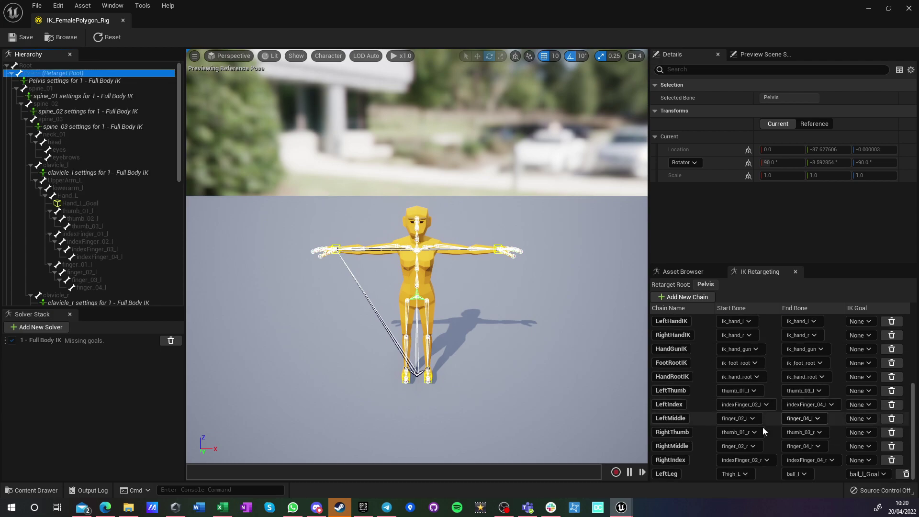
pyautogui.scroll(5, 764, 425)
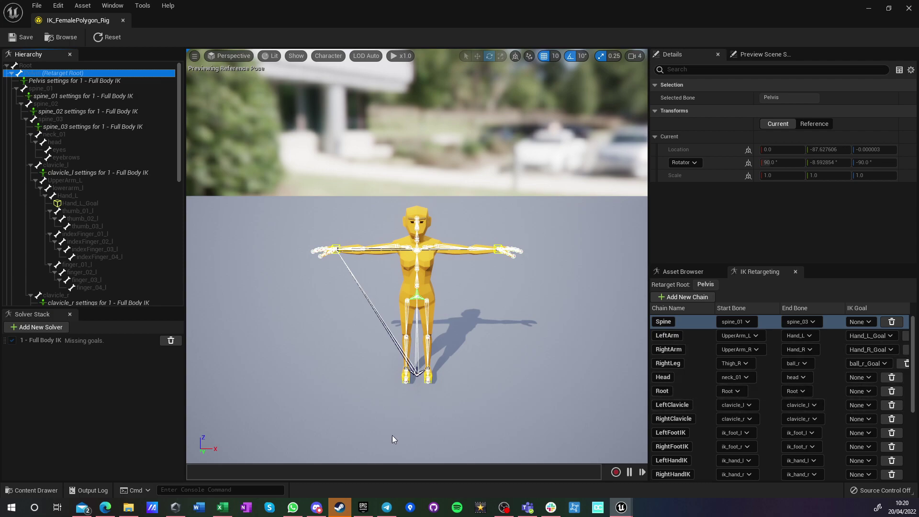
# Select the Full Body IK solver to show its settings and look over the character's skeleton in the preview
pyautogui.click(55, 341)
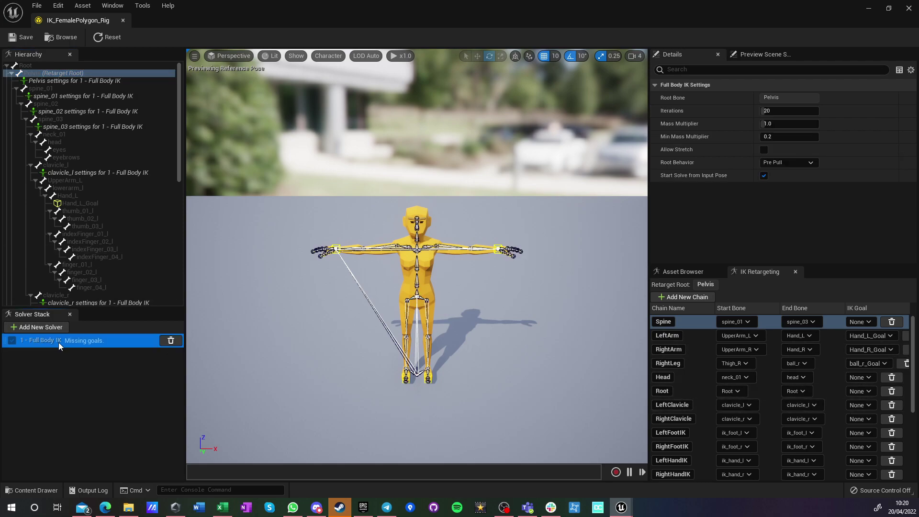
pyautogui.press('w')
pyautogui.moveTo(343, 340); pyautogui.dragTo(341, 344, button='right')
pyautogui.press('s')
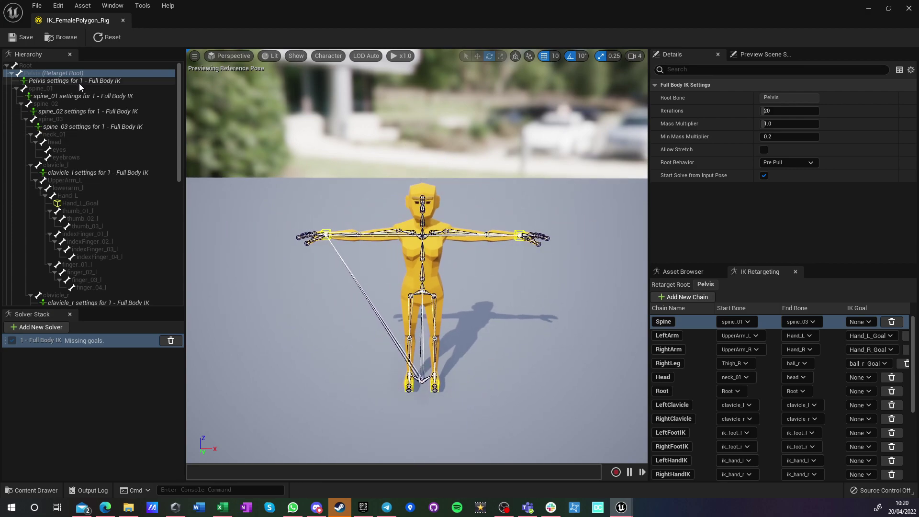
# Step through the Full Body IK settings on Pelvis and the three spine bones, and bring up the bone options for neck_01
pyautogui.click(61, 80)
pyautogui.click(61, 96)
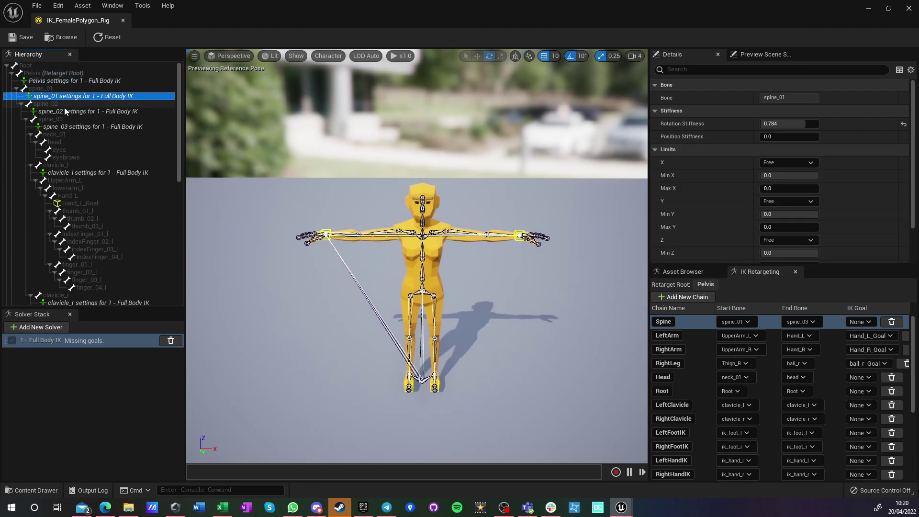
pyautogui.click(65, 111)
pyautogui.click(67, 126)
pyautogui.click(62, 81)
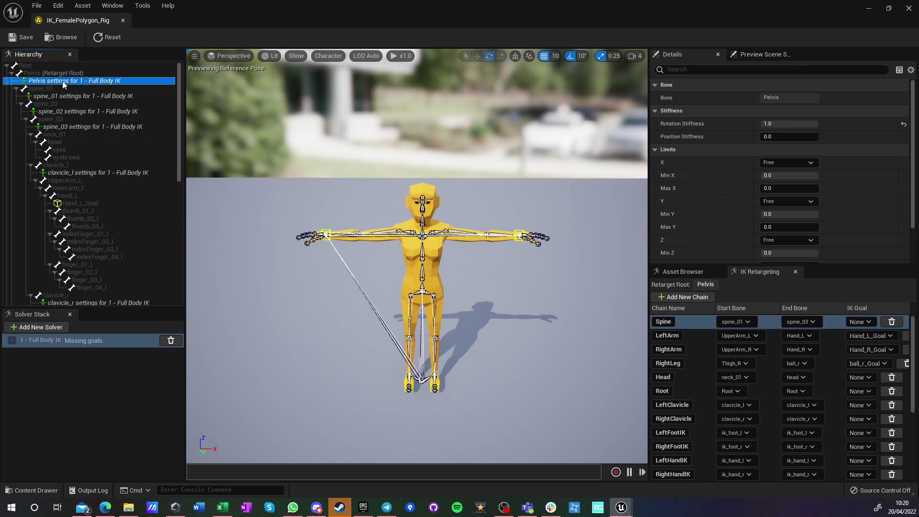
pyautogui.rightClick(52, 135)
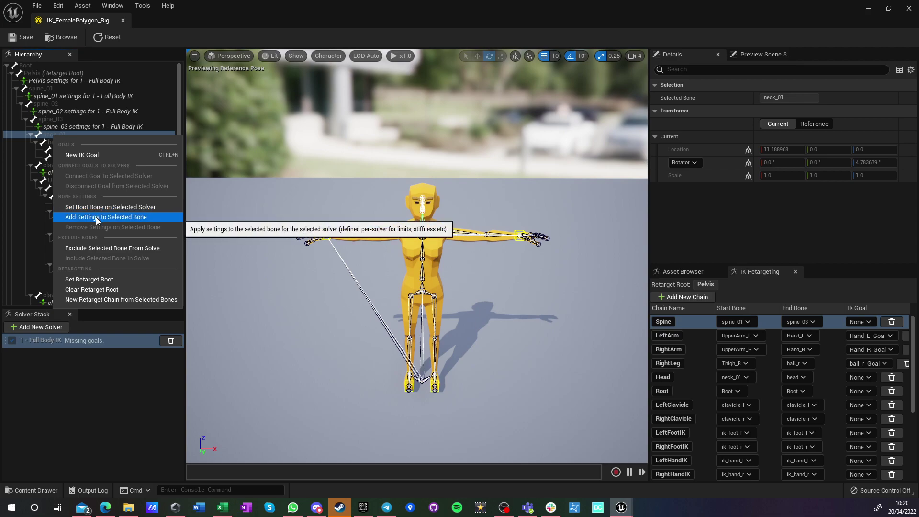
# Review the rotation stiffness of the Pelvis, spine_01, spine_02, spine_03 and clavicle_l bone settings in turn
pyautogui.click(56, 80)
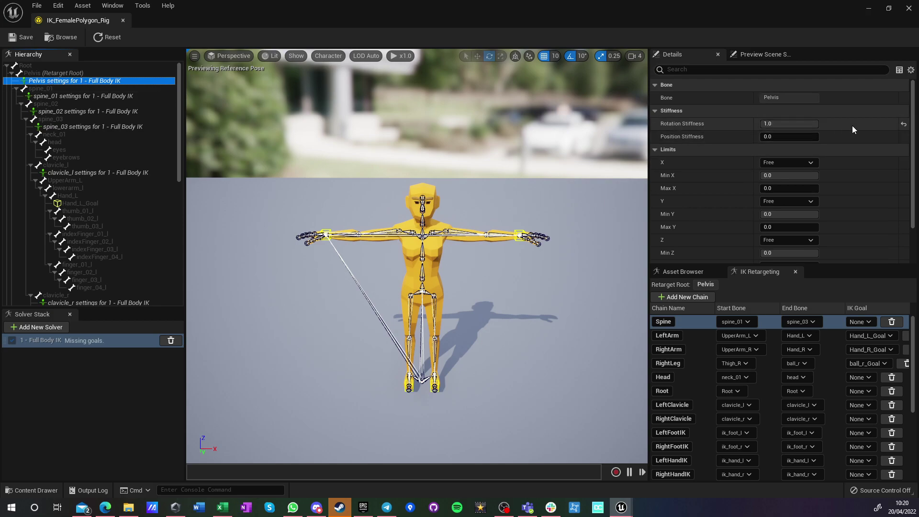
pyautogui.click(53, 98)
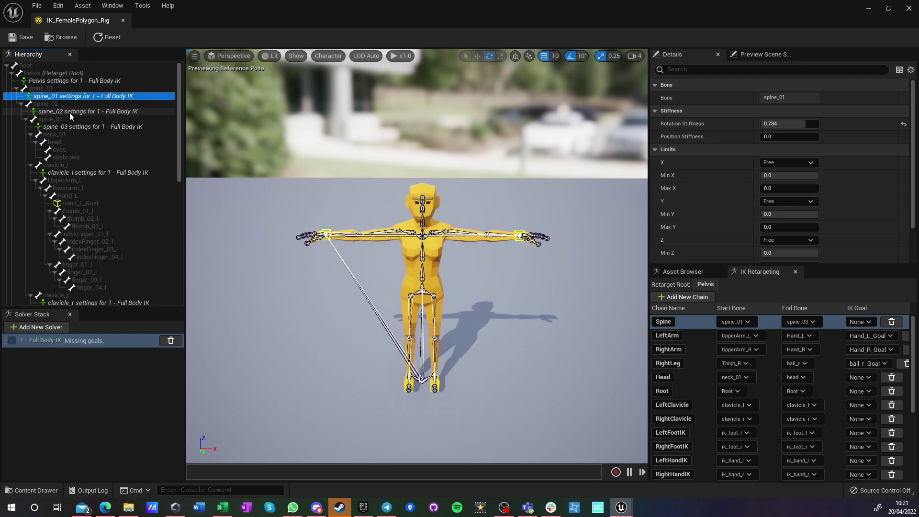
pyautogui.click(70, 113)
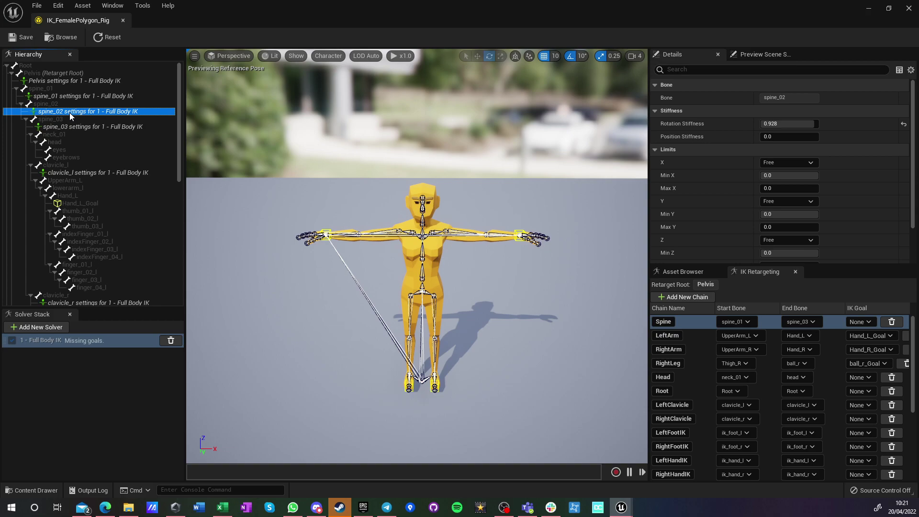
pyautogui.click(72, 128)
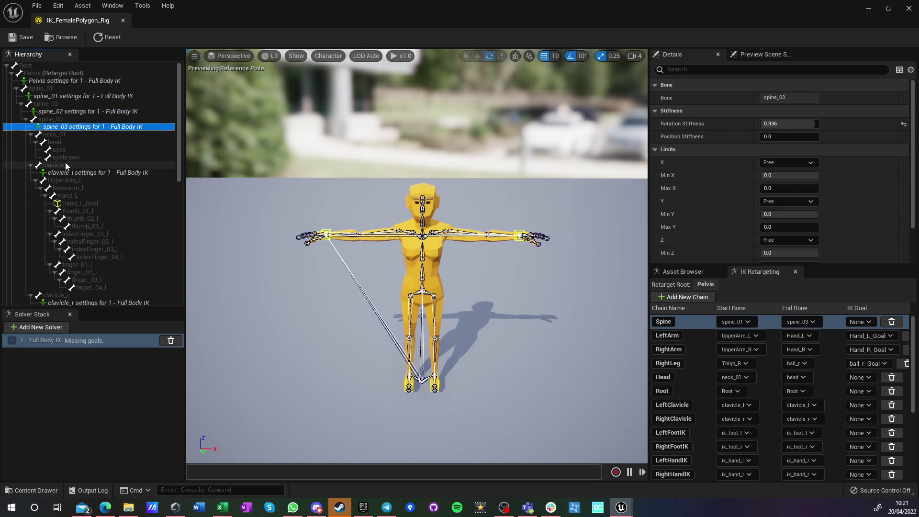
pyautogui.click(73, 173)
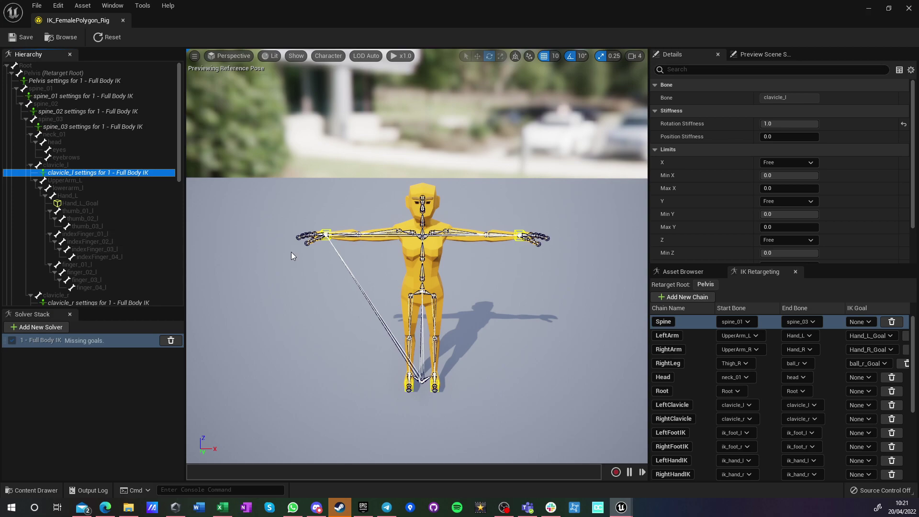
# Find the Thigh_R bone's Full Body IK settings in the hierarchy and show its limits and preferred angles
pyautogui.scroll(3, 291, 251)
pyautogui.scroll(3, 286, 268)
pyautogui.scroll(-3, 285, 268)
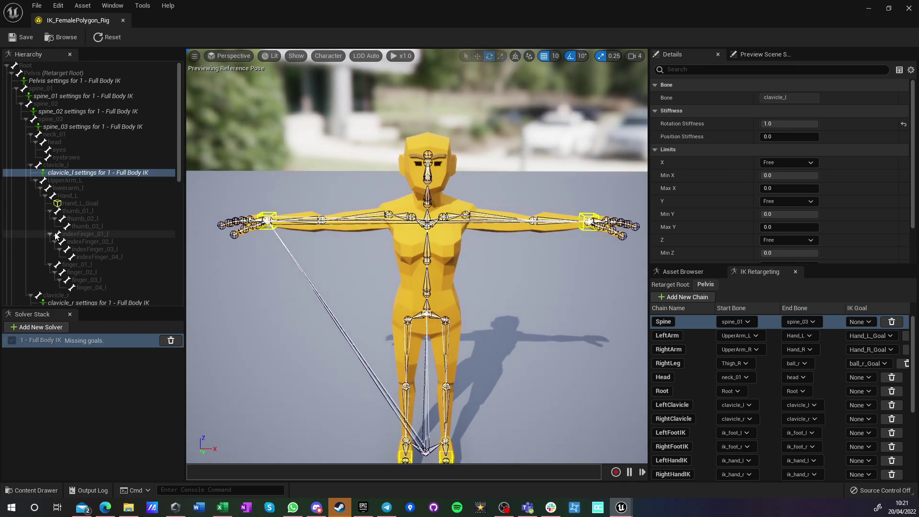
pyautogui.scroll(-2, 61, 235)
pyautogui.scroll(-2, 65, 254)
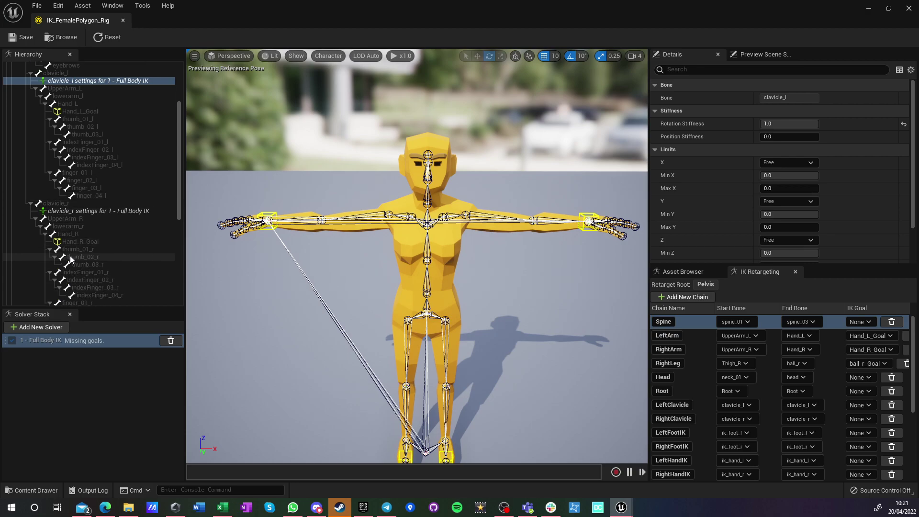
pyautogui.scroll(-4, 71, 230)
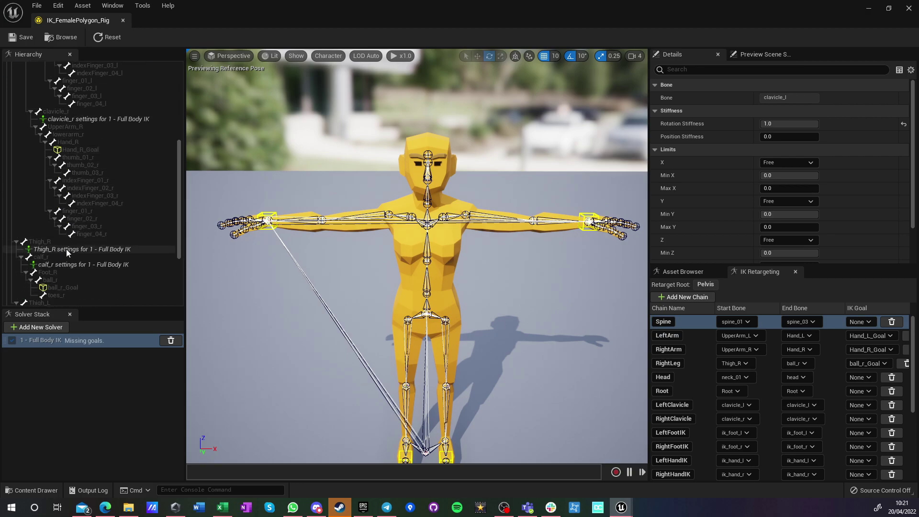
pyautogui.click(67, 248)
pyautogui.scroll(-3, 714, 179)
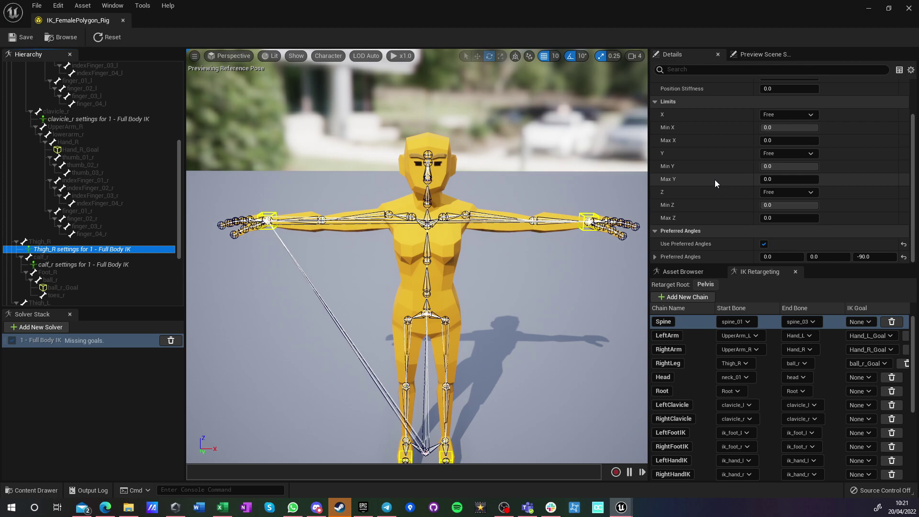
# Examine the Thigh_R limits and preferred angles alongside a close view of the character's legs in the preview
pyautogui.scroll(1, 717, 180)
pyautogui.scroll(3, 704, 177)
pyautogui.scroll(-4, 705, 176)
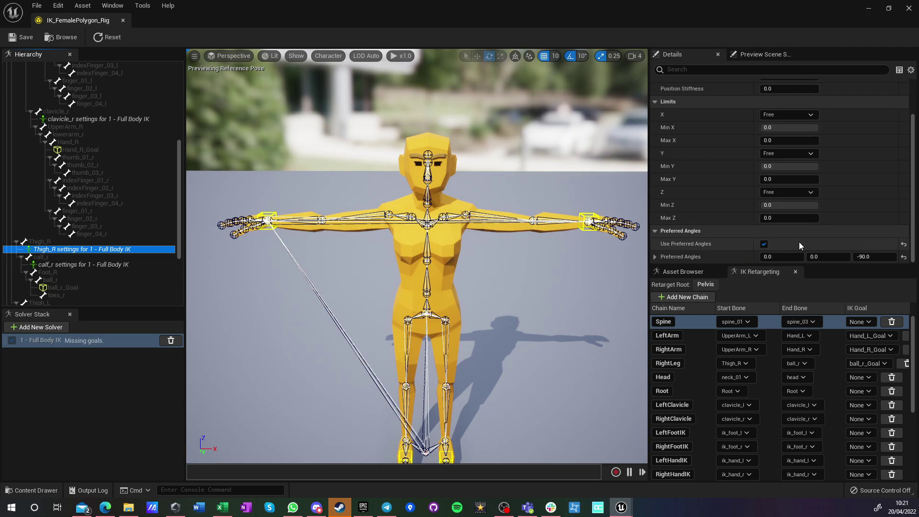
pyautogui.moveTo(541, 268); pyautogui.dragTo(551, 318, button='right')
pyautogui.press('w')
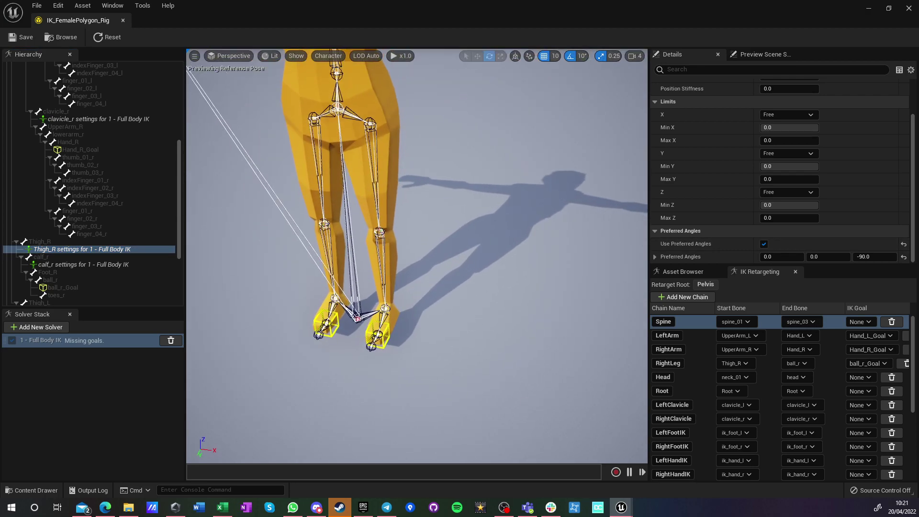
pyautogui.moveTo(382, 400); pyautogui.dragTo(382, 398, button='right')
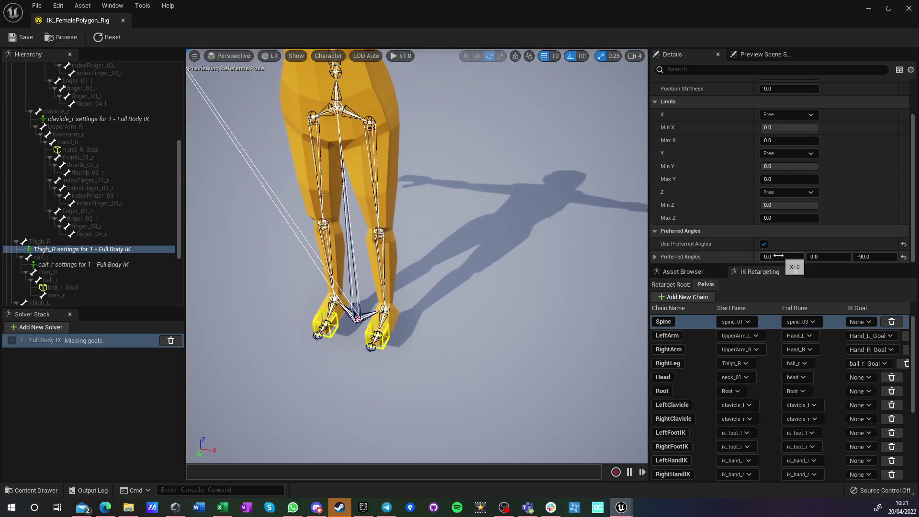
pyautogui.press('a')
pyautogui.moveTo(455, 306); pyautogui.dragTo(478, 302, button='right')
pyautogui.press('s')
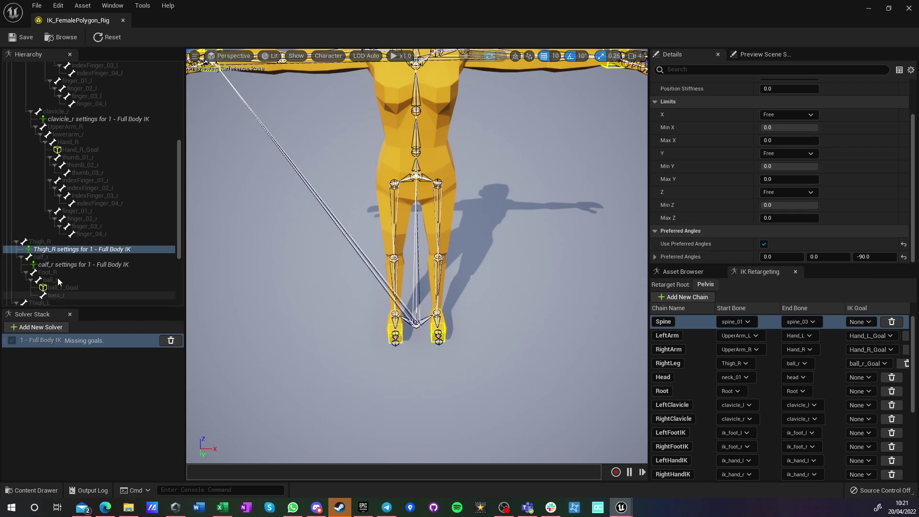
# Review the preferred angles in the Full Body IK settings of calf_r, Thigh_L and calf_l in turn
pyautogui.click(60, 264)
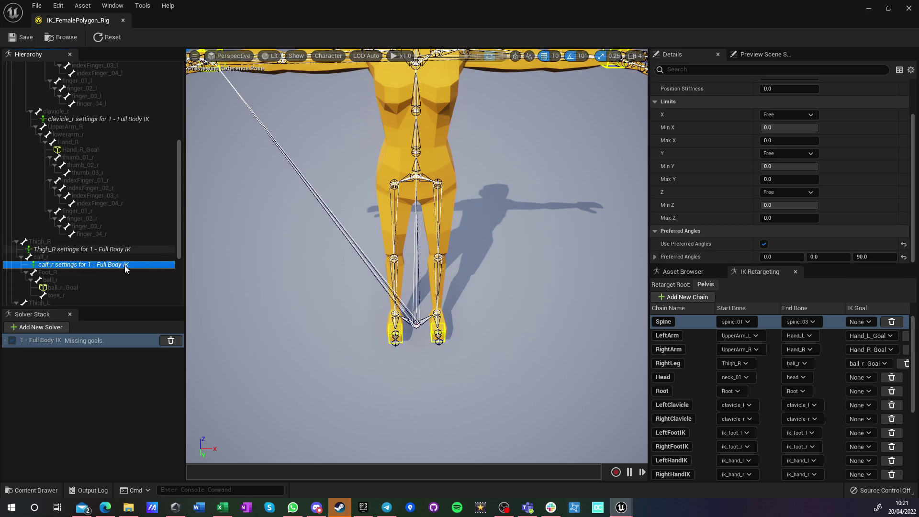
pyautogui.scroll(-2, 70, 280)
pyautogui.scroll(-2, 70, 281)
pyautogui.click(71, 235)
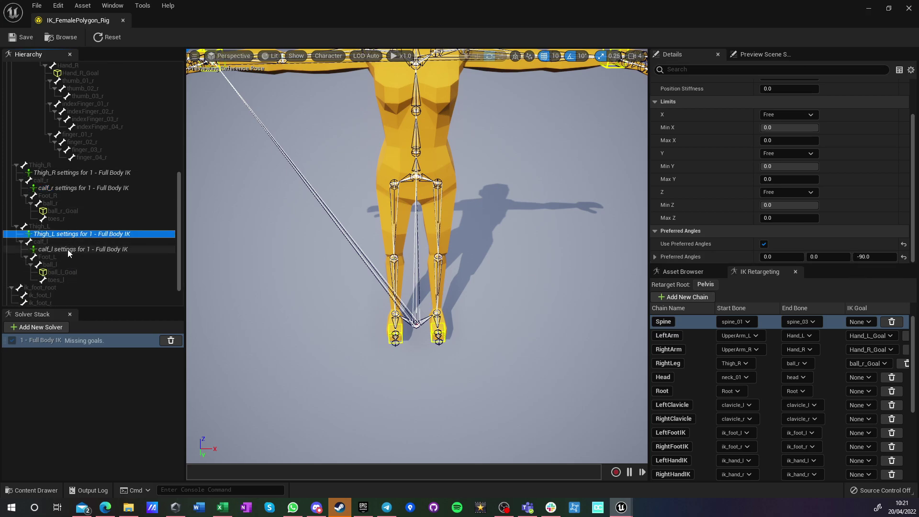
pyautogui.click(67, 250)
pyautogui.scroll(-2, 71, 254)
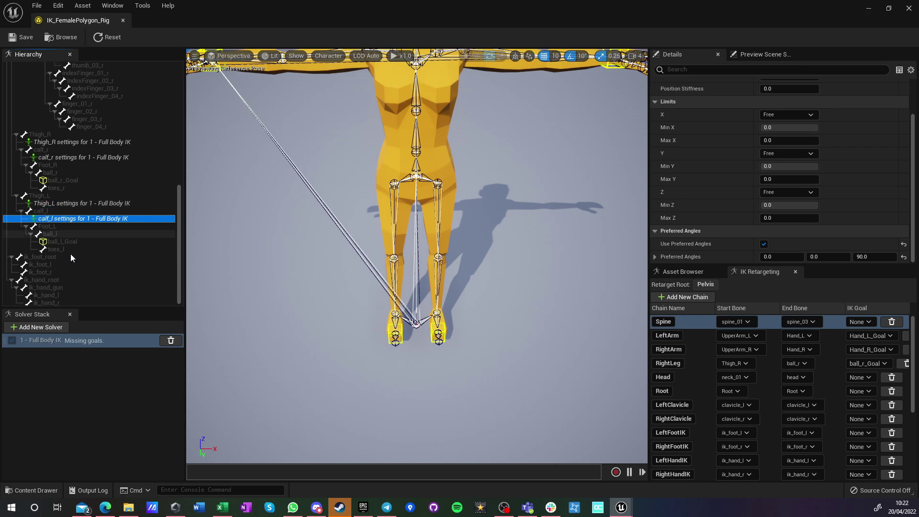
# Look back over the rig's bone hierarchy up to the Root and view the whole character in the preview
pyautogui.scroll(6, 77, 287)
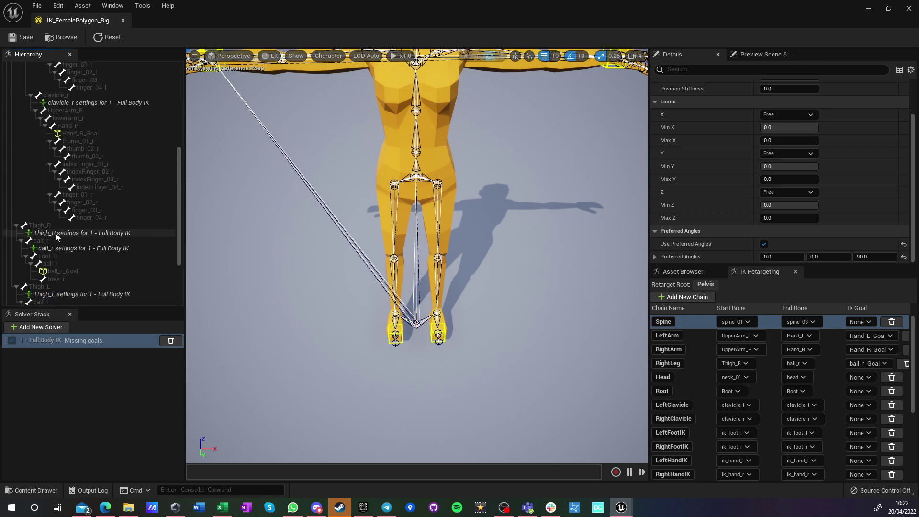
pyautogui.scroll(8, 59, 235)
pyautogui.scroll(-5, 288, 236)
pyautogui.moveTo(288, 236)
pyautogui.mouseDown(button='right')
pyautogui.moveTo(299, 239)
pyautogui.moveTo(288, 228)
pyautogui.mouseUp(button='right')
pyautogui.press('s')
pyautogui.press('w')
pyautogui.press('s')
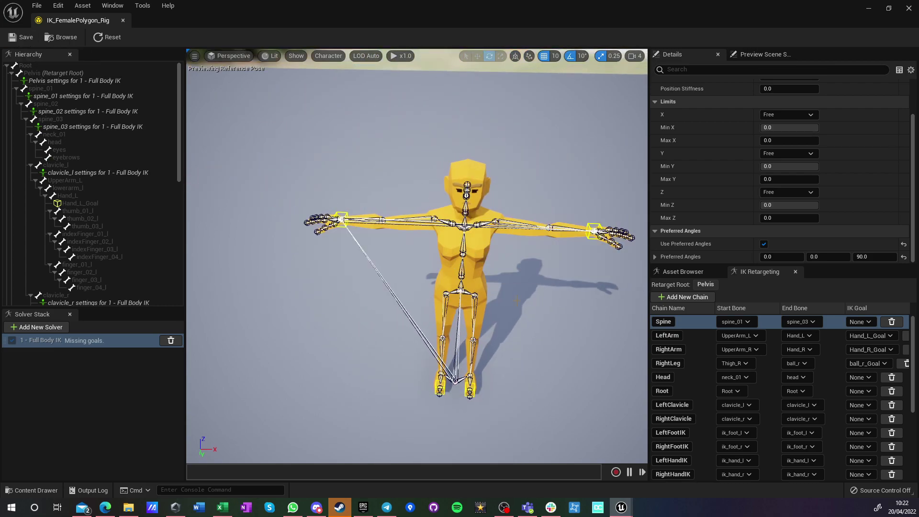
# Close the IK_FemalePolygon_Rig editor and show the project's Content folder in the Content Browser
pyautogui.click(908, 10)
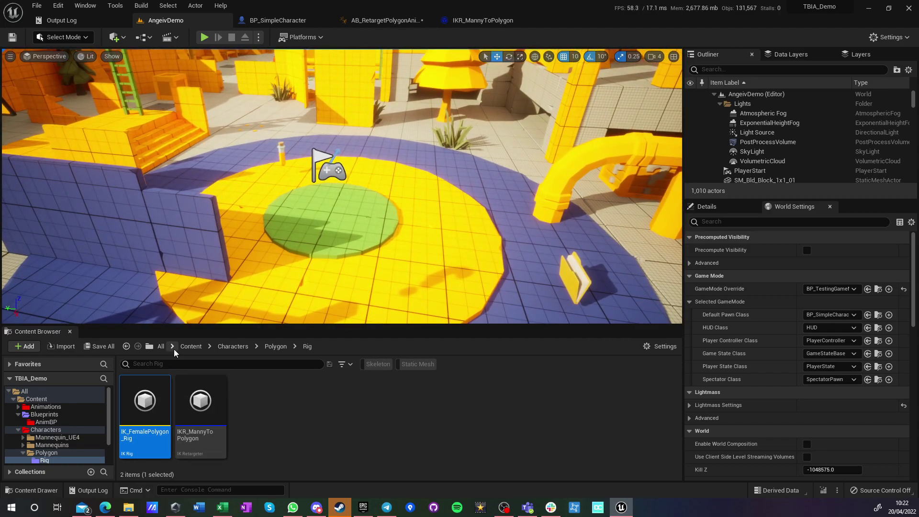
pyautogui.click(161, 347)
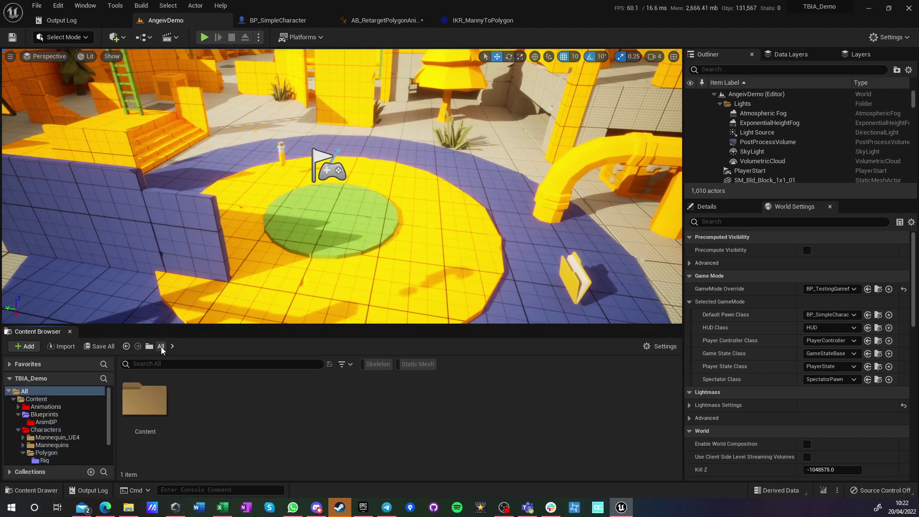
pyautogui.doubleClick(134, 420)
# Start playing the AngeivDemo level and show the game in full screen
pyautogui.moveTo(342, 186); pyautogui.dragTo(301, 177, button='right')
pyautogui.click(204, 37)
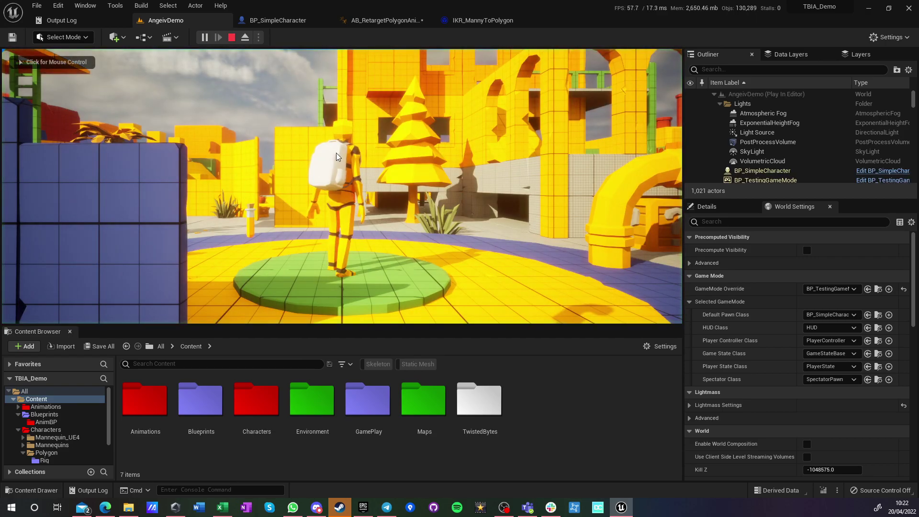
pyautogui.press('F11')
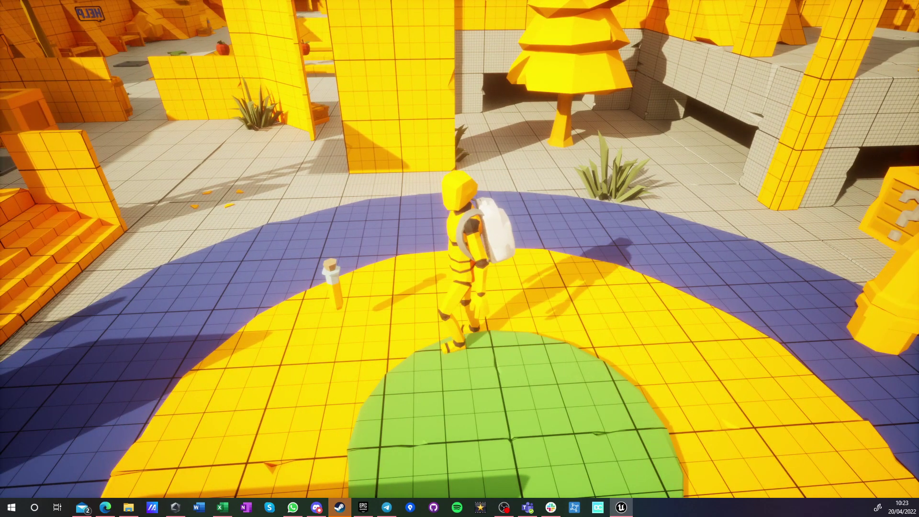
# Move the character sideways and make it jump to test the retargeted animations in play
pyautogui.press('d')
pyautogui.press('d')
pyautogui.press('d')
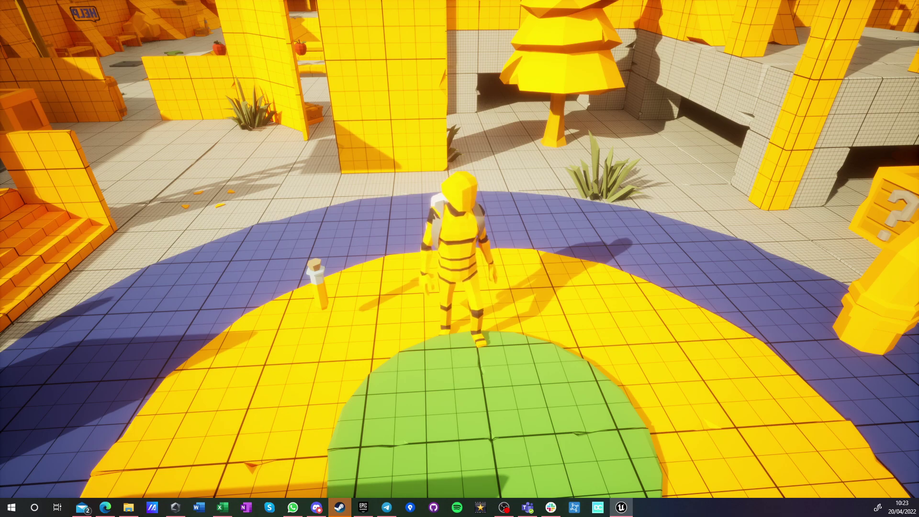
pyautogui.press('space')
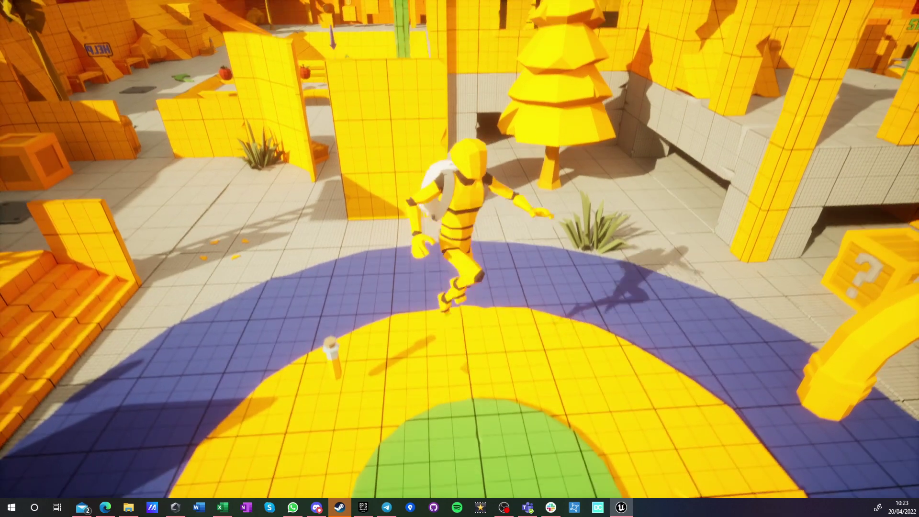